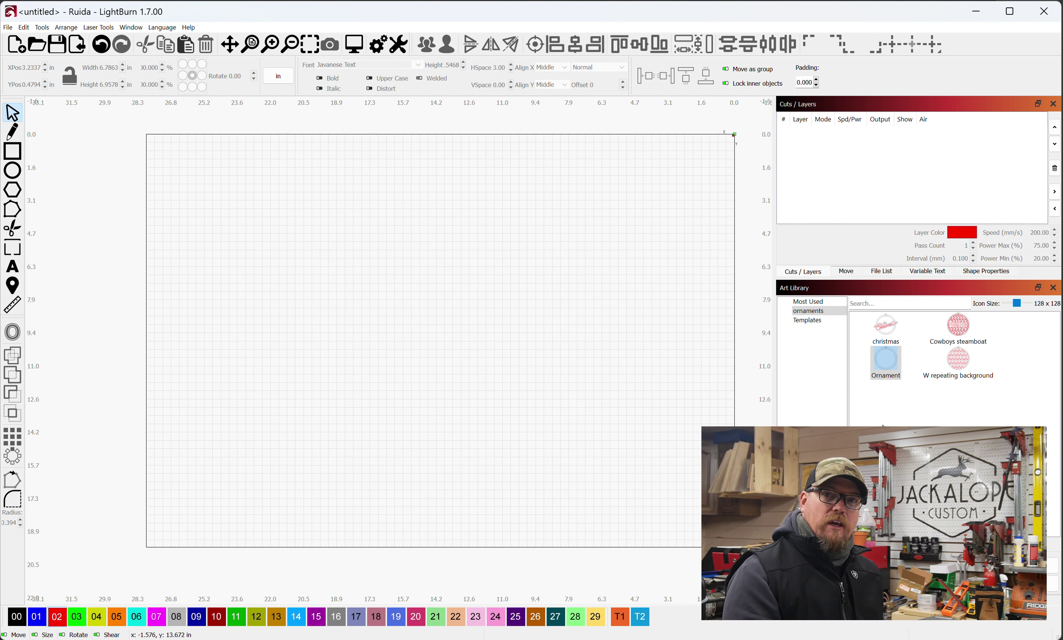
Place the Ornament template from the ornaments category of the art library onto the workspace.
{"action": "double_click", "coordinate": [885, 362]}
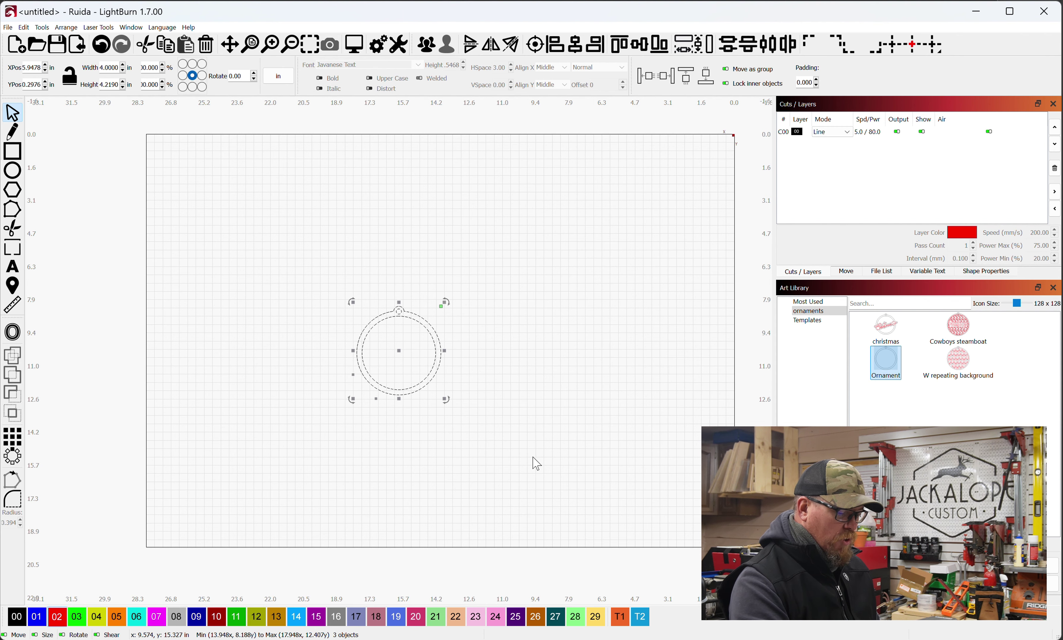
{"action": "left_click", "coordinate": [380, 356]}
{"action": "scroll", "coordinate": [380, 356], "scroll_direction": "up", "scroll_amount": 5}
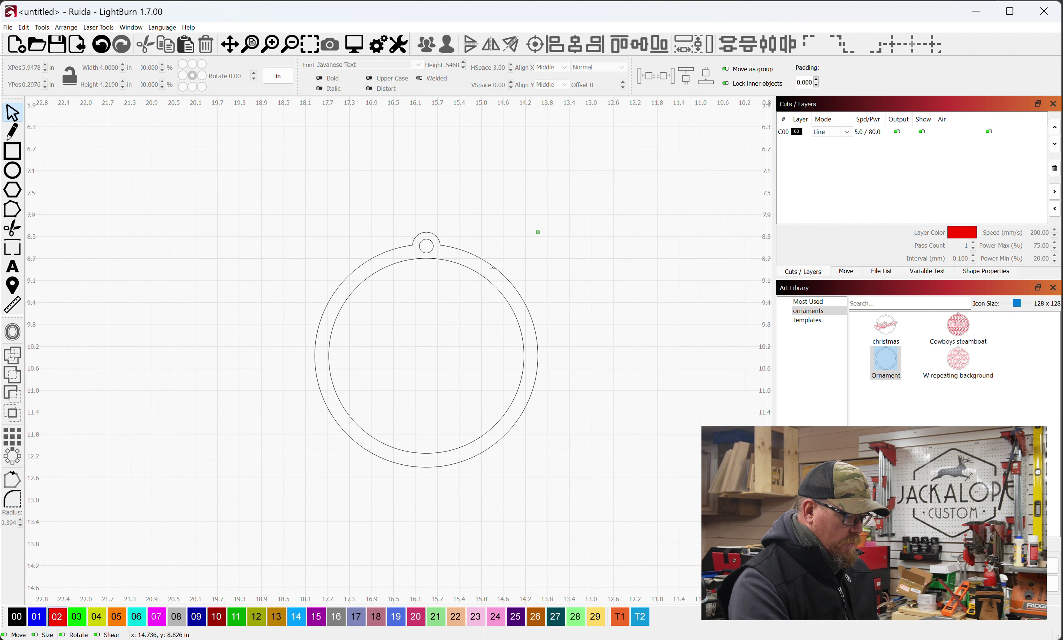
Measure the gap between the ornament's inner and outer circles, and the outer outline's dimensions.
{"action": "left_click", "coordinate": [487, 275]}
{"action": "left_click", "coordinate": [478, 274]}
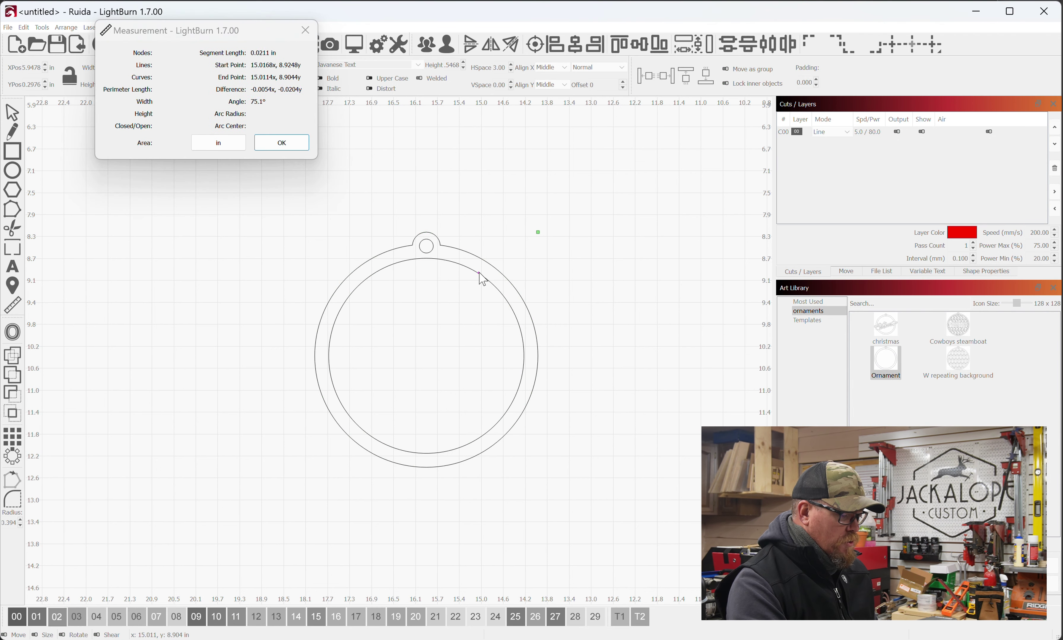
{"action": "left_click_drag", "start_coordinate": [487, 262], "coordinate": [479, 274]}
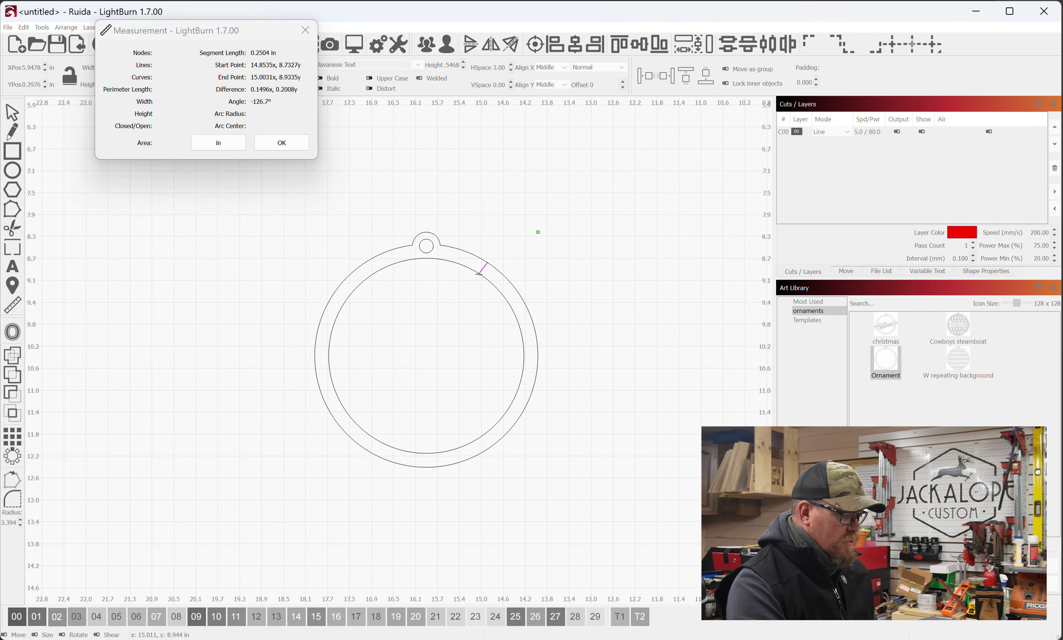
{"action": "left_click", "coordinate": [493, 266]}
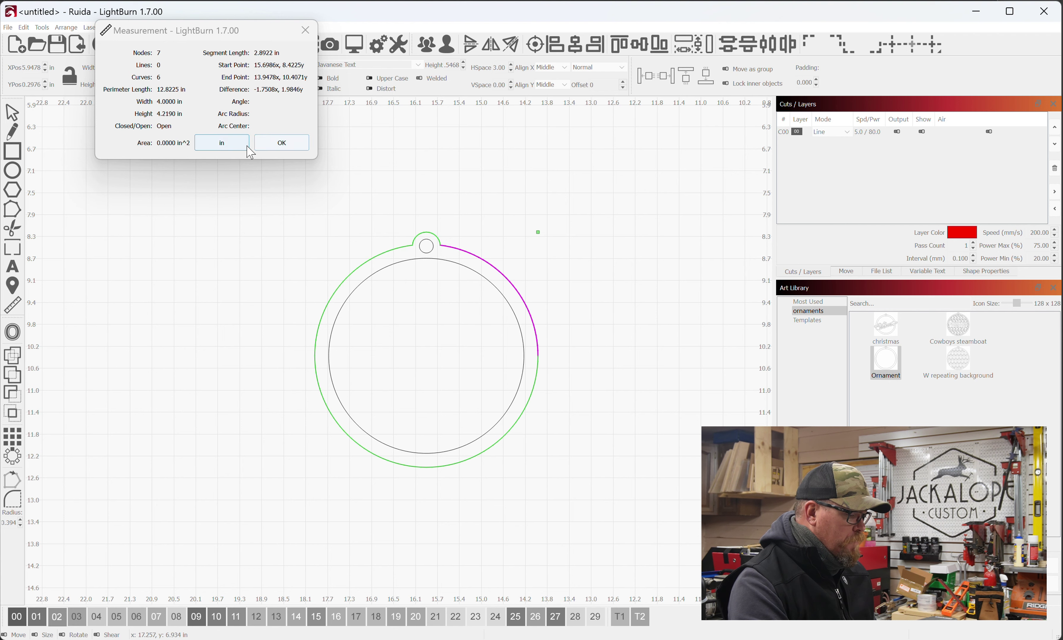
{"action": "left_click", "coordinate": [282, 142]}
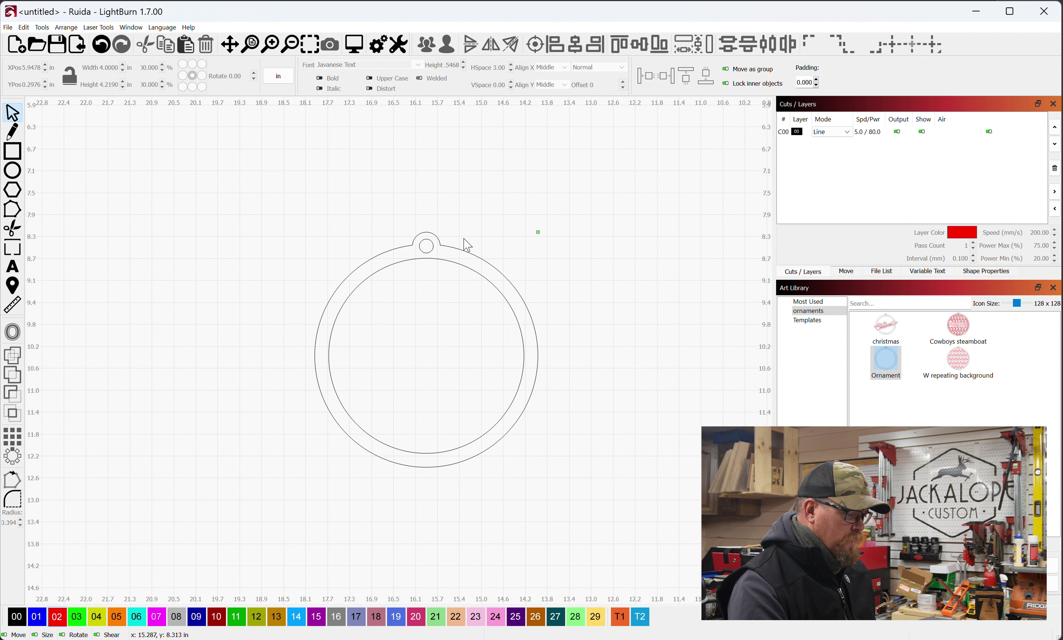
Add the text "Sports Teamwork Integrity Passion Dedication Determination" above the ornament.
{"action": "left_click", "coordinate": [499, 284]}
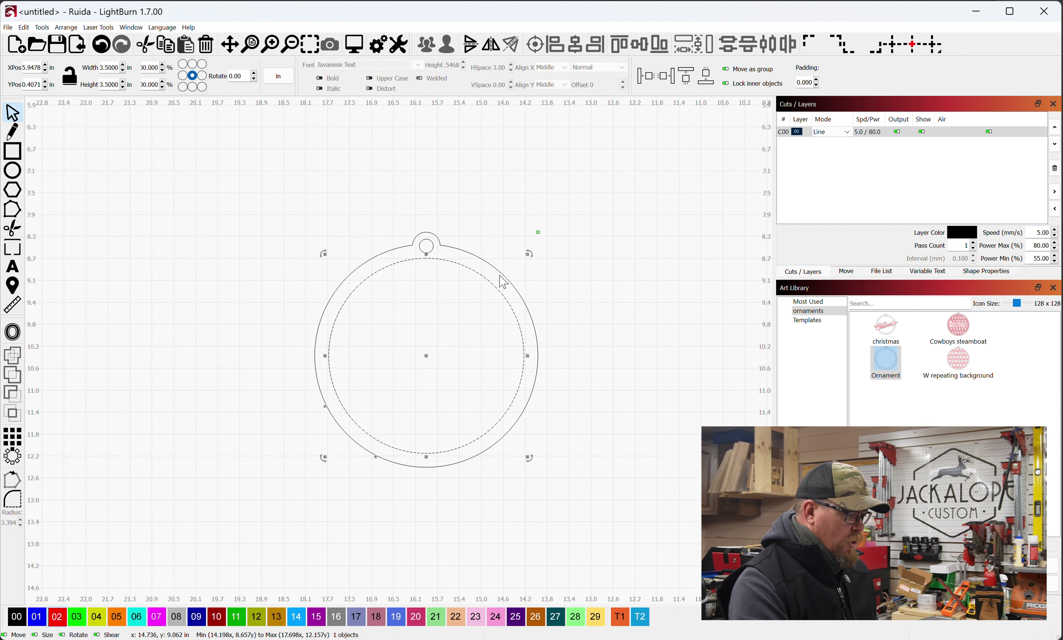
{"action": "left_click", "coordinate": [14, 271]}
{"action": "left_click", "coordinate": [397, 192]}
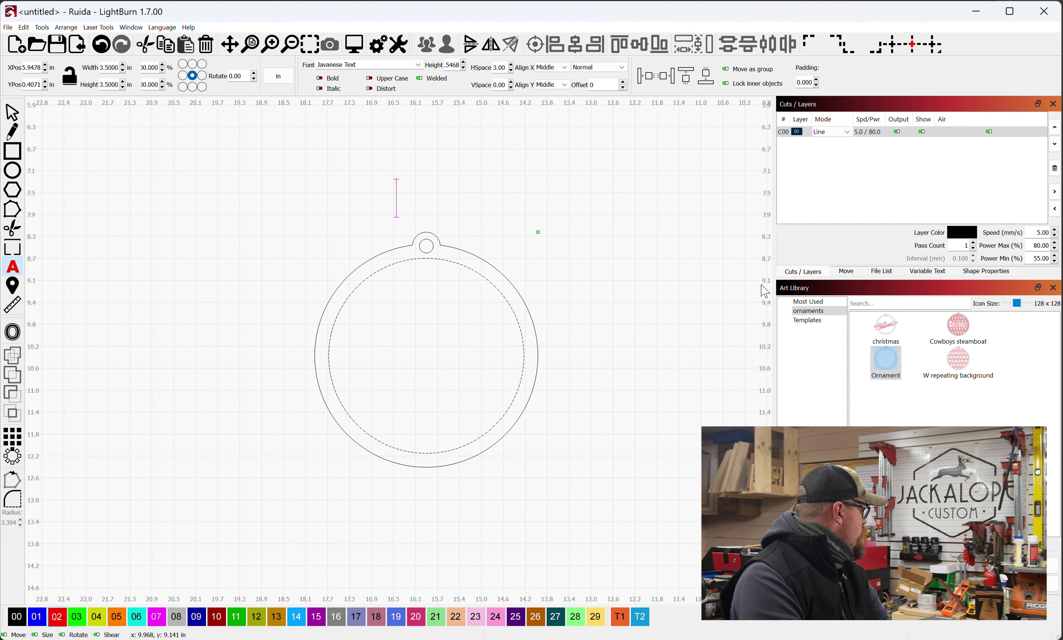
{"action": "type", "text": "Sprots"}
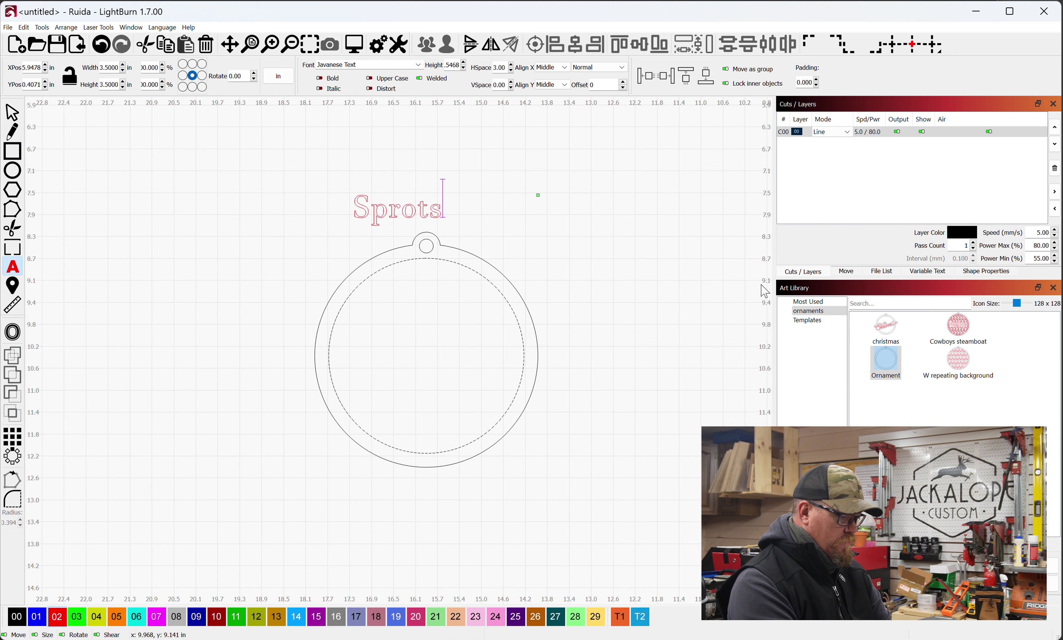
{"action": "key", "text": "BackSpace"}
{"action": "key", "text": "BackSpace"}
{"action": "key", "text": "BackSpace"}
{"action": "key", "text": "BackSpace"}
{"action": "type", "text": "orts Teamwork"}
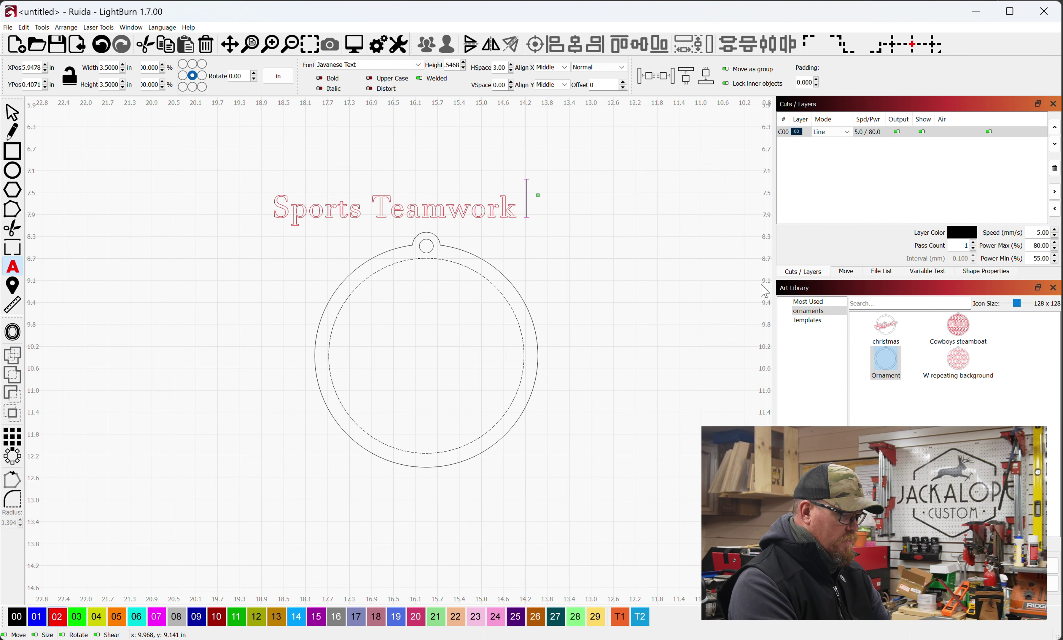
{"action": "type", "text": " Integrity"}
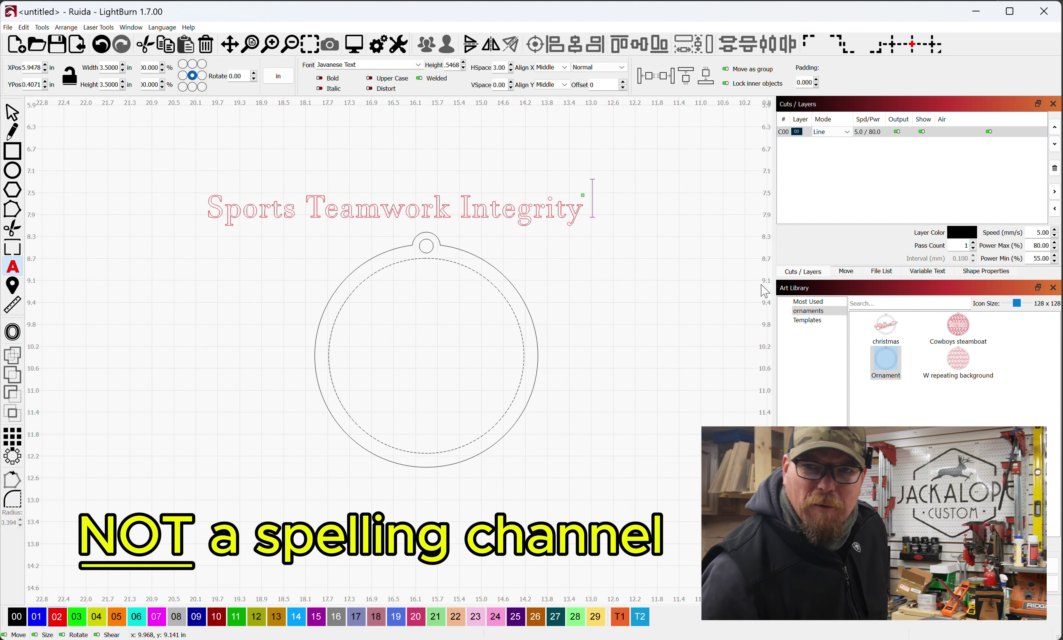
{"action": "type", "text": " Passion Dedication"}
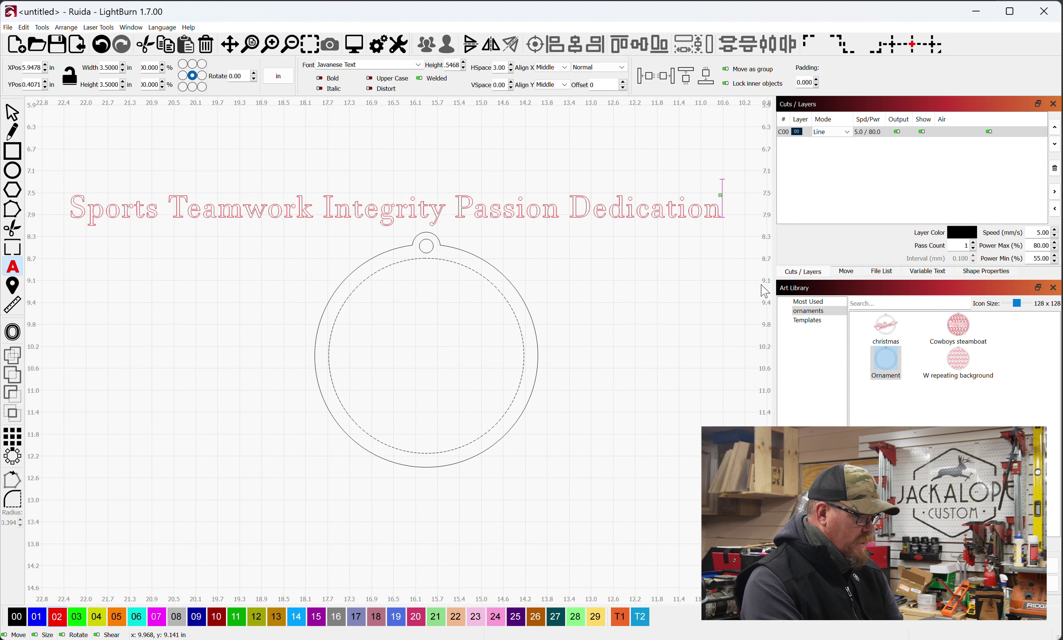
{"action": "type", "text": " Determination"}
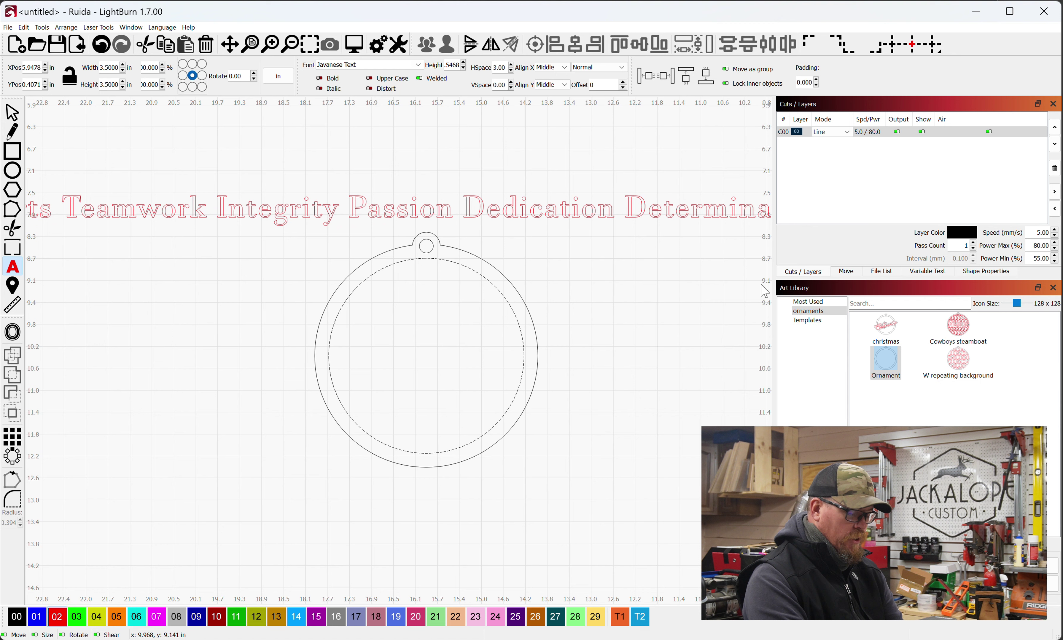
{"action": "scroll", "coordinate": [597, 387], "scroll_direction": "down", "scroll_amount": 3}
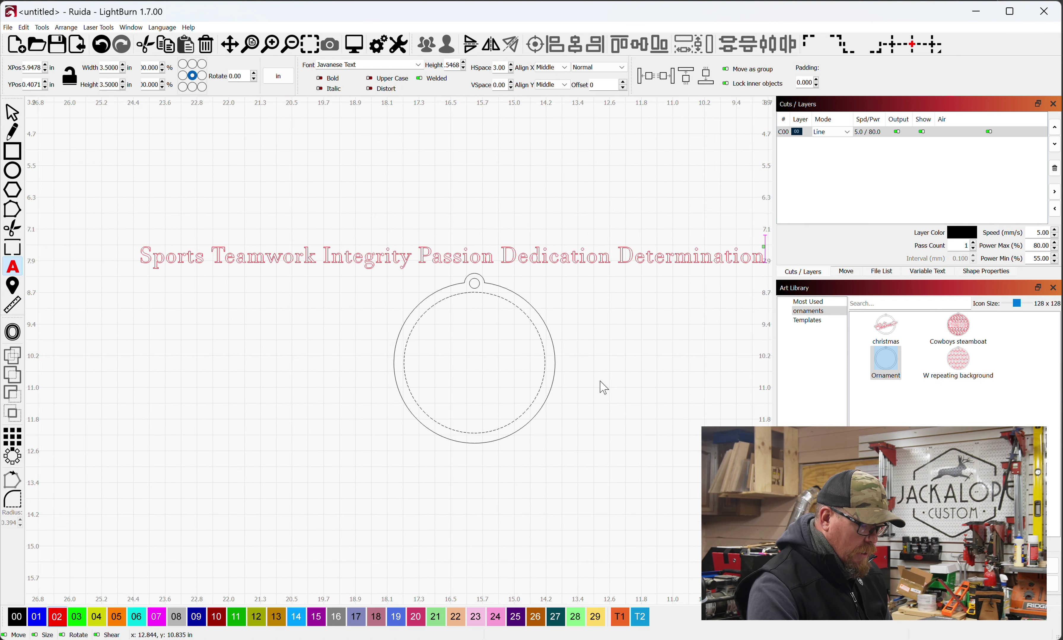
{"action": "left_click_drag", "start_coordinate": [579, 365], "coordinate": [513, 335]}
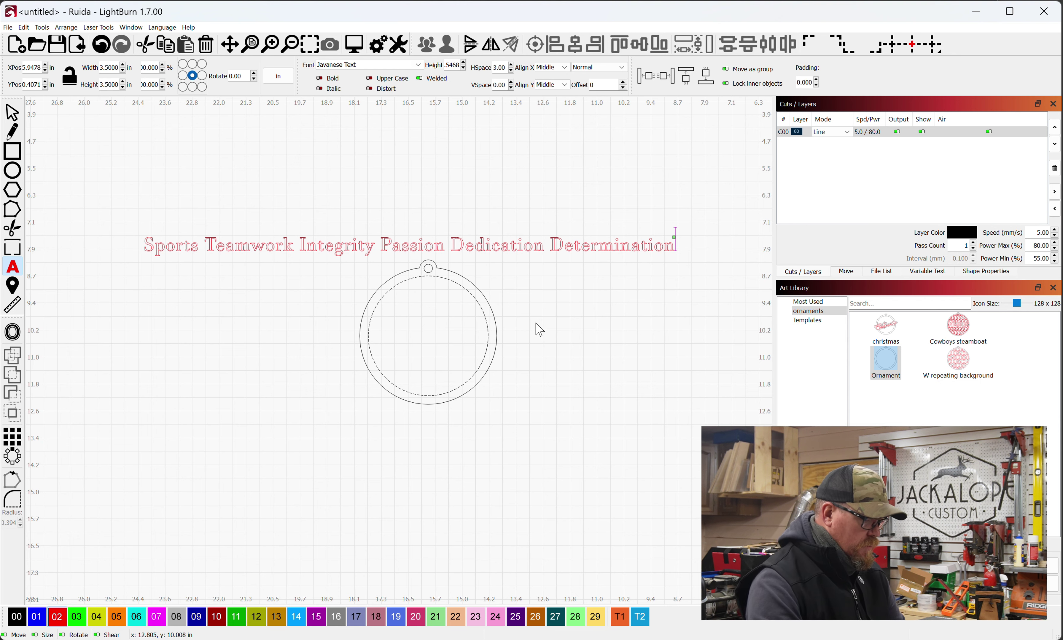
{"action": "key", "text": "Escape"}
Apply the ornament's inner circle as the path for the text.
{"action": "scroll", "coordinate": [537, 329], "scroll_direction": "up", "scroll_amount": 1}
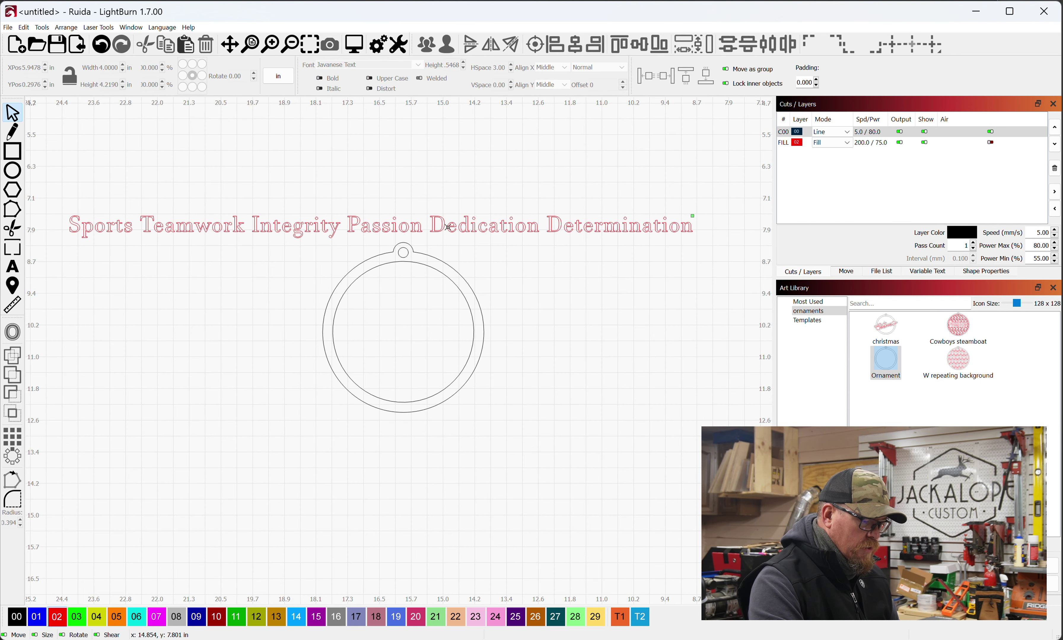
{"action": "left_click", "coordinate": [447, 227]}
{"action": "left_click", "coordinate": [459, 289], "text": "shift"}
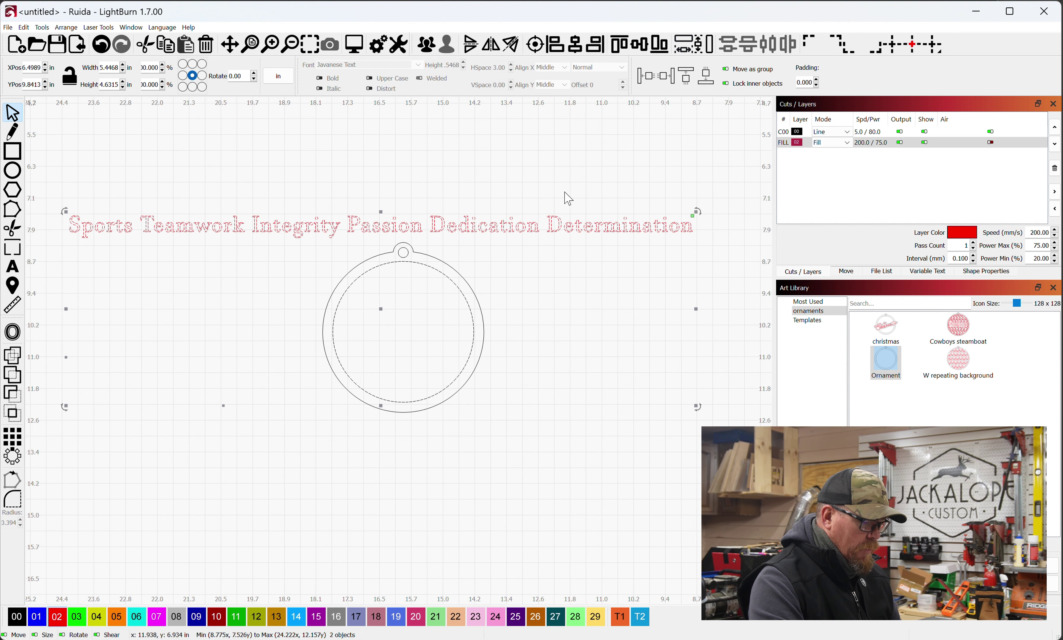
{"action": "right_click", "coordinate": [554, 232]}
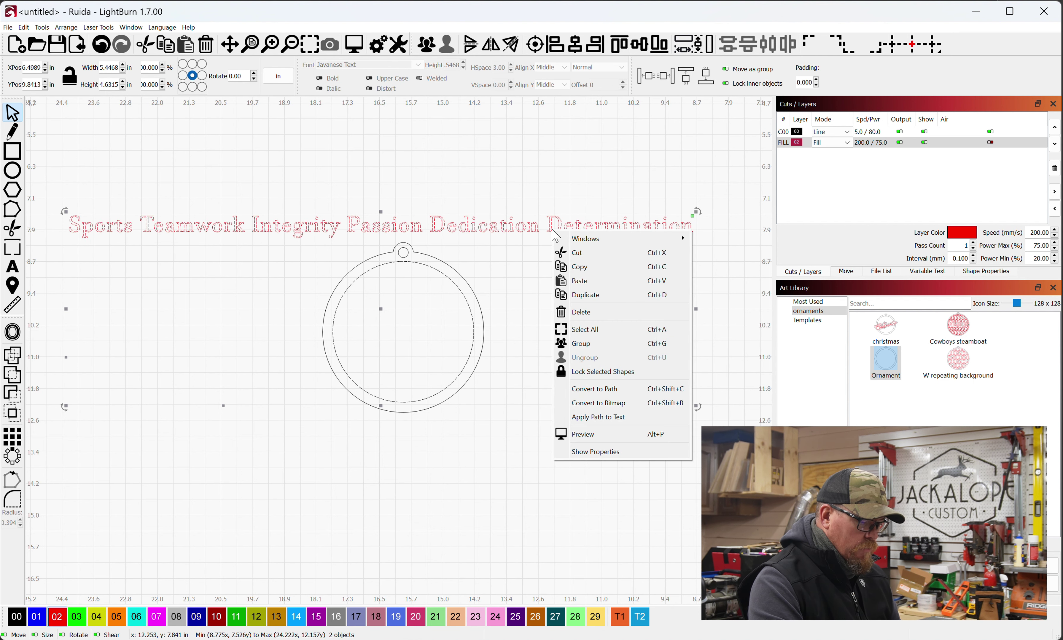
{"action": "left_click", "coordinate": [624, 418]}
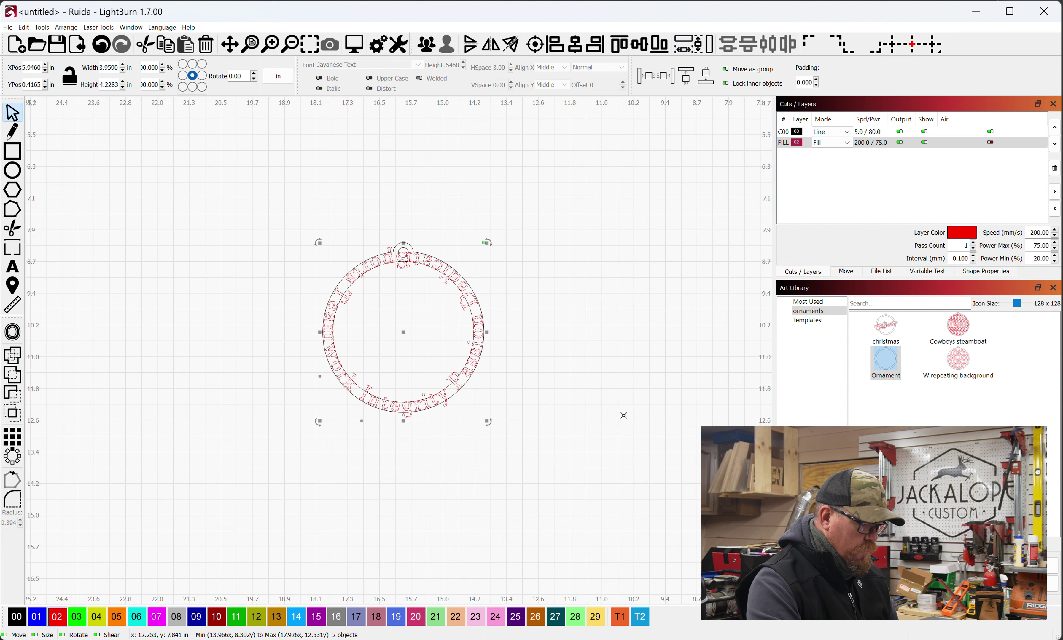
Try Top for the curved text's vertical alignment, then set it to Bottom.
{"action": "left_click", "coordinate": [439, 265]}
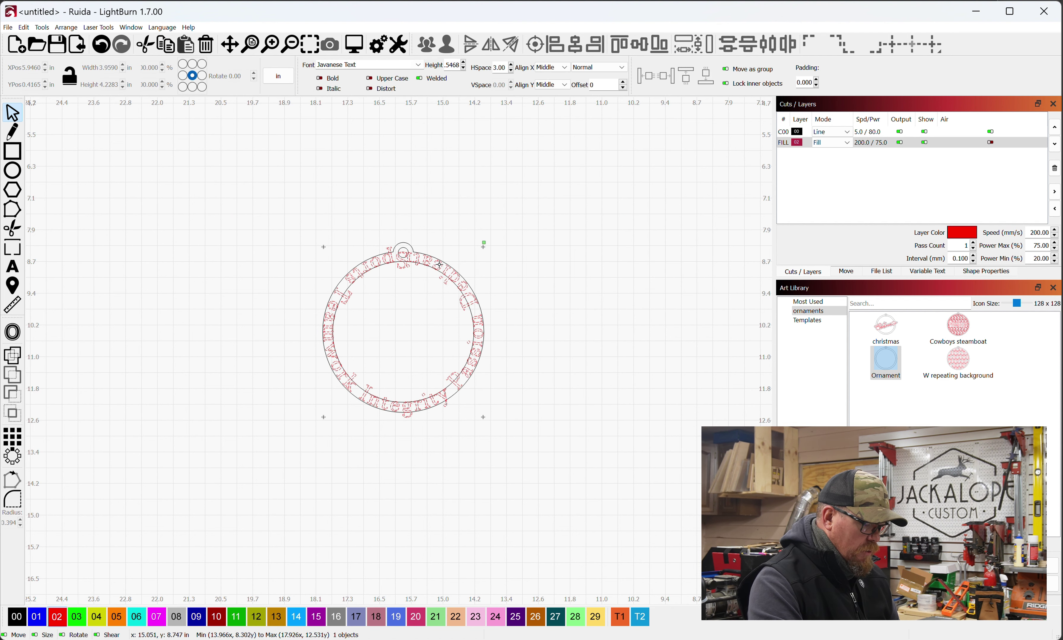
{"action": "left_click", "coordinate": [565, 86]}
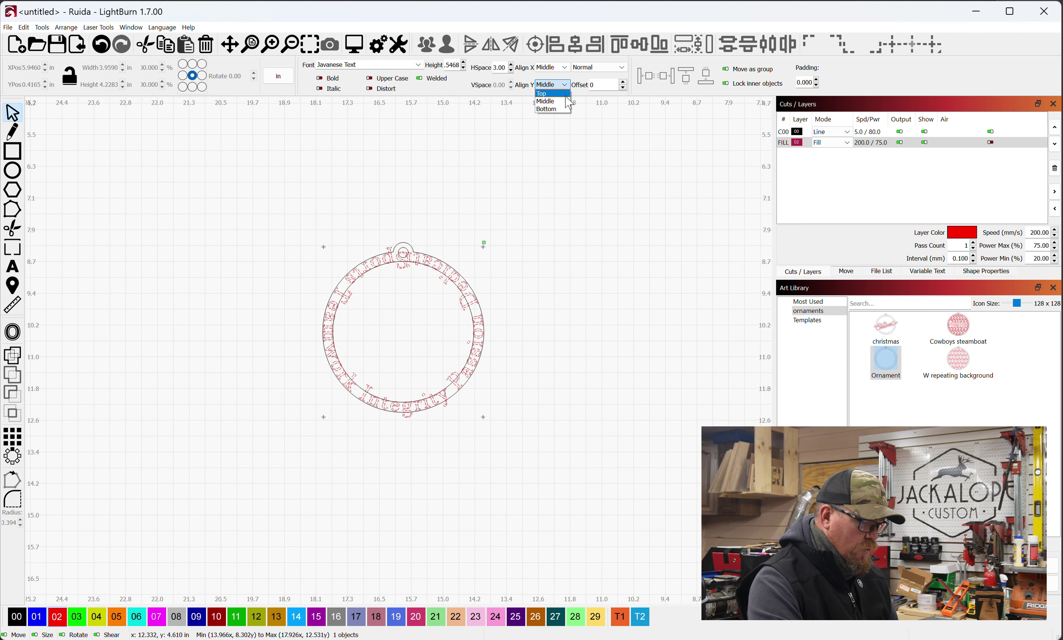
{"action": "left_click", "coordinate": [563, 94]}
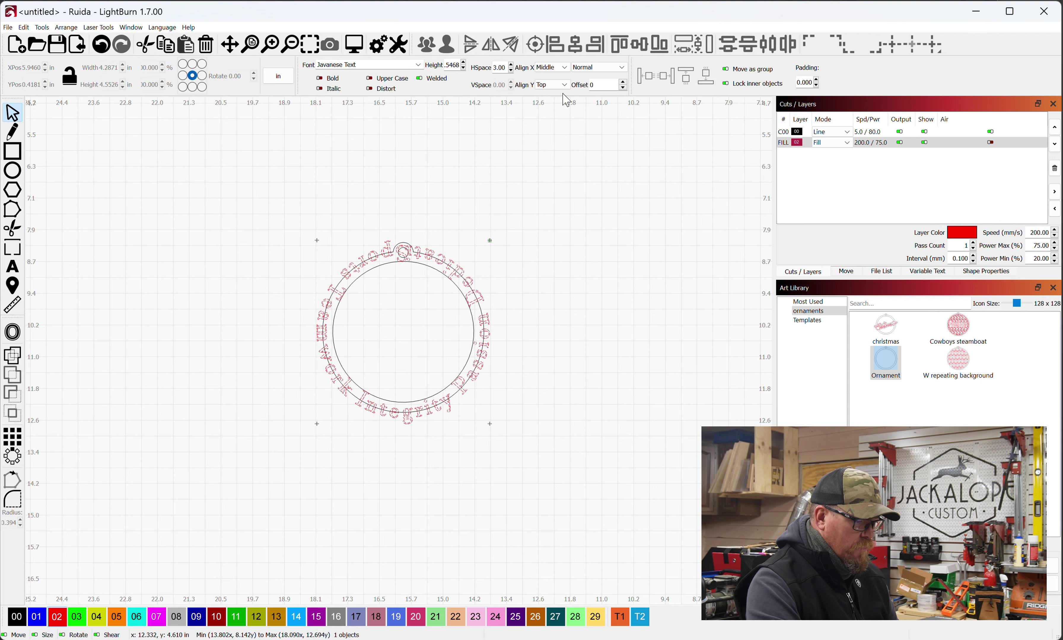
{"action": "left_click", "coordinate": [561, 85]}
{"action": "left_click", "coordinate": [556, 109]}
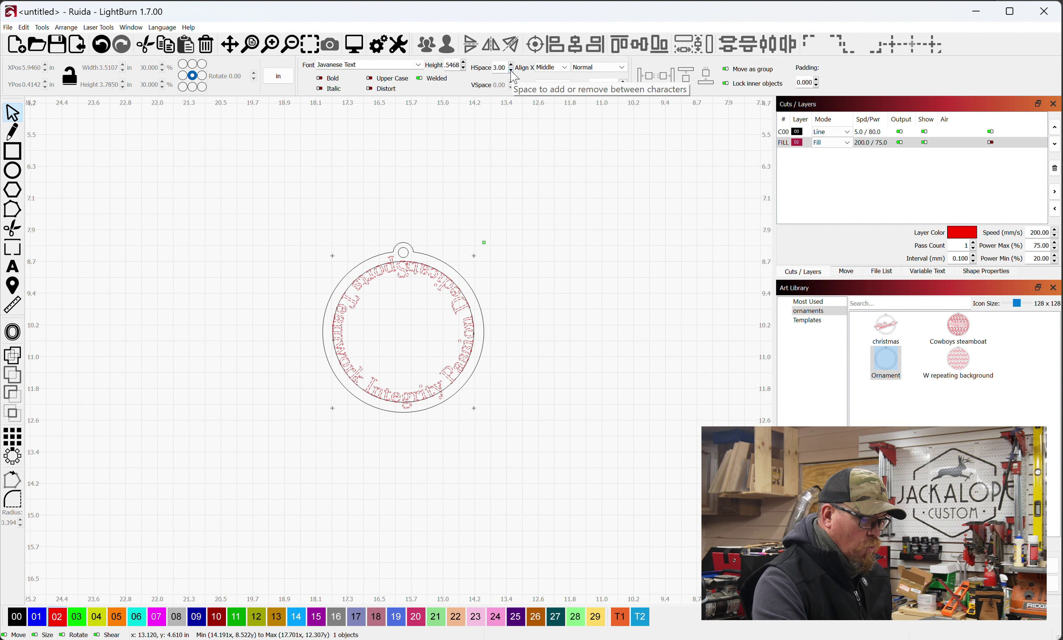
Tighten the curved text's horizontal character spacing to -13.00.
{"action": "scroll", "coordinate": [511, 74], "scroll_direction": "down", "scroll_amount": 6}
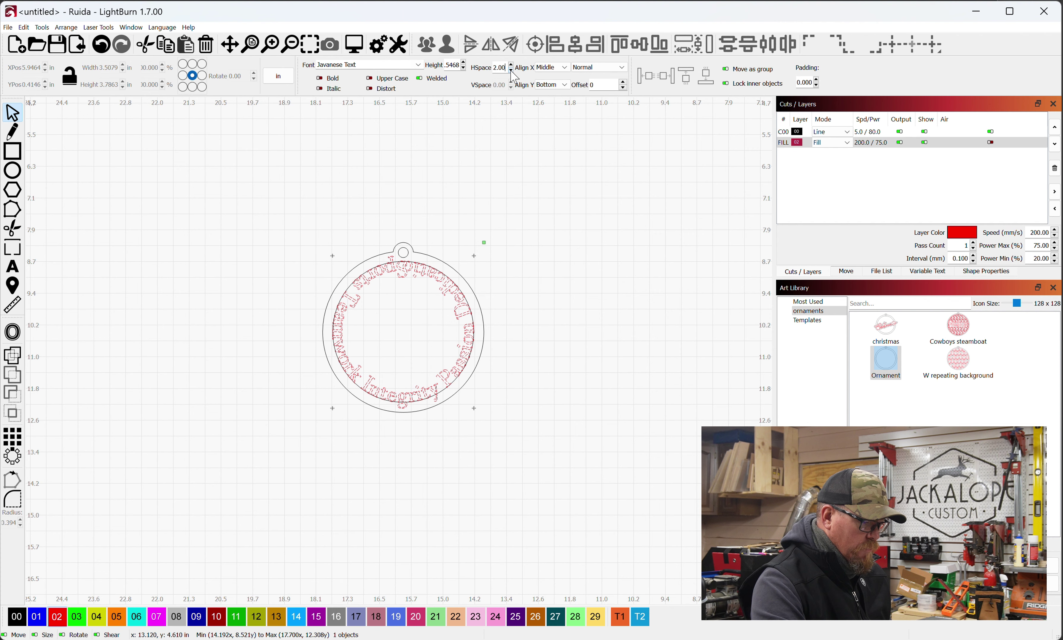
{"action": "scroll", "coordinate": [513, 77], "scroll_direction": "down", "scroll_amount": 4}
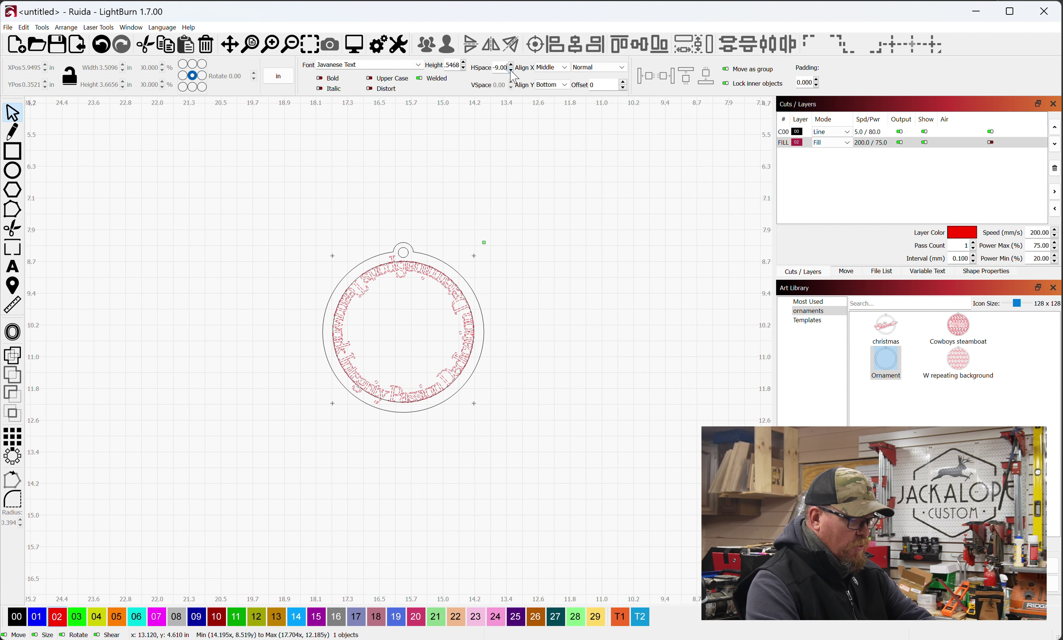
{"action": "scroll", "coordinate": [412, 302], "scroll_direction": "up", "scroll_amount": 5}
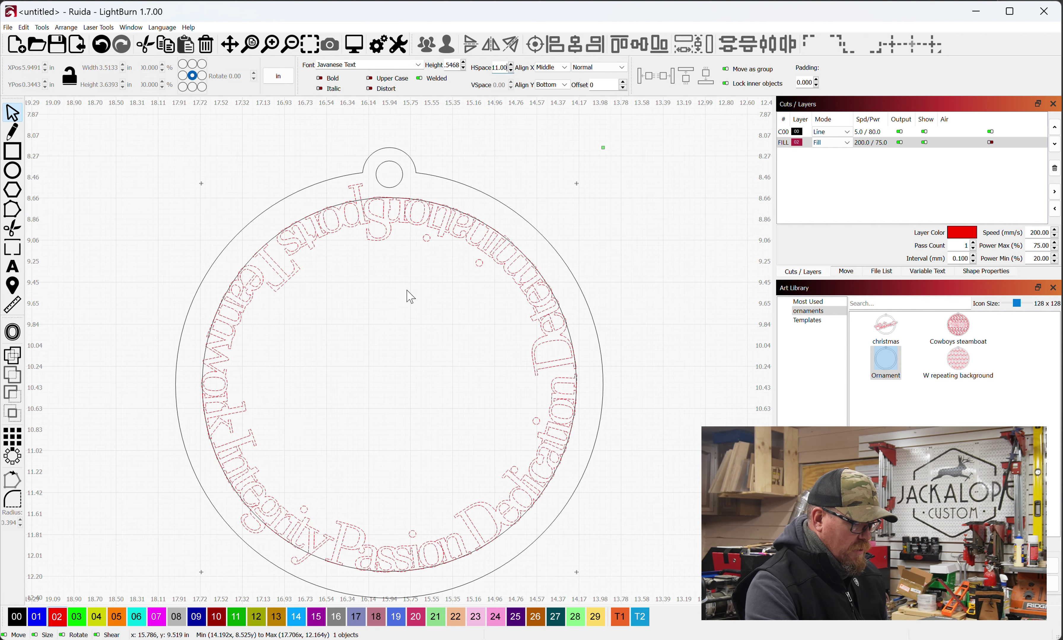
{"action": "scroll", "coordinate": [514, 74], "scroll_direction": "up", "scroll_amount": 5}
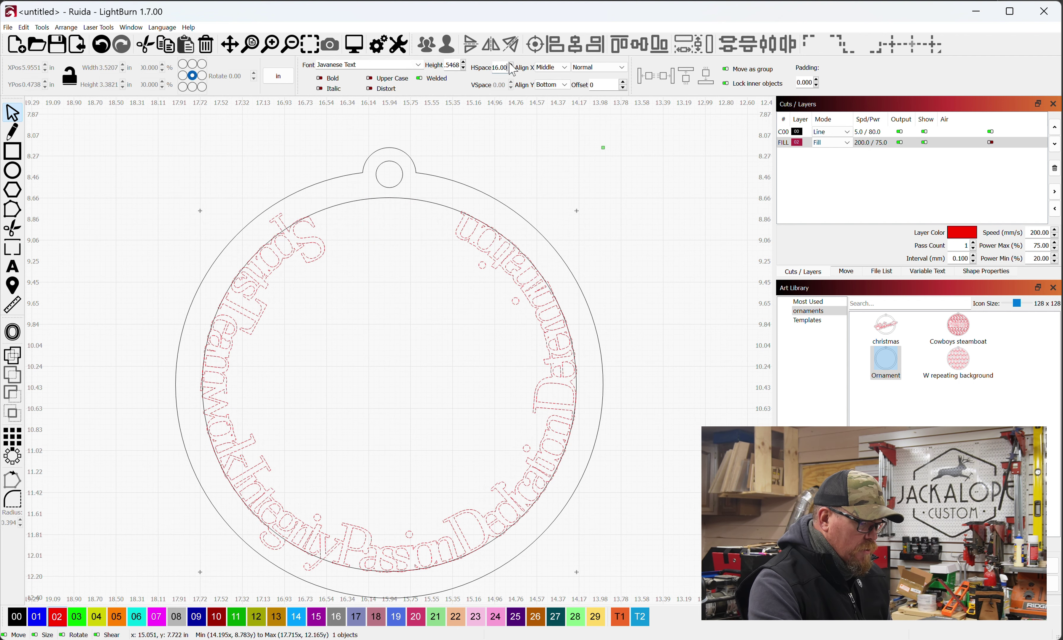
{"action": "scroll", "coordinate": [513, 73], "scroll_direction": "down", "scroll_amount": 1}
{"action": "scroll", "coordinate": [512, 73], "scroll_direction": "down", "scroll_amount": 2}
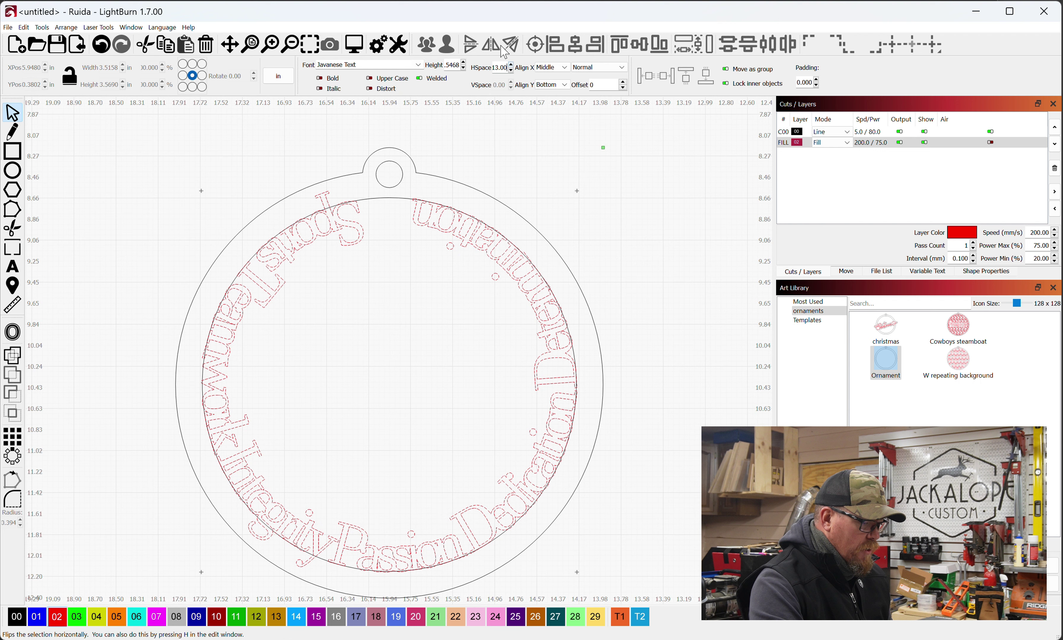
Fit the curved text between the two circles with a height of .2343 in, Top vertical alignment and horizontal spacing of 30.00.
{"action": "scroll", "coordinate": [436, 69], "scroll_direction": "down", "scroll_amount": 3}
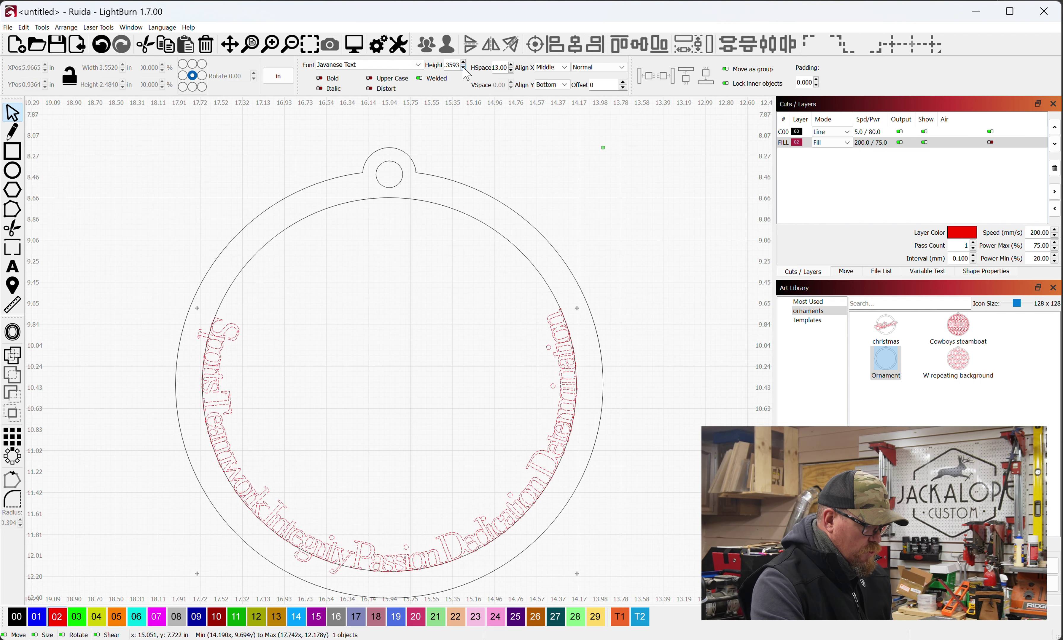
{"action": "scroll", "coordinate": [512, 70], "scroll_direction": "down", "scroll_amount": 20}
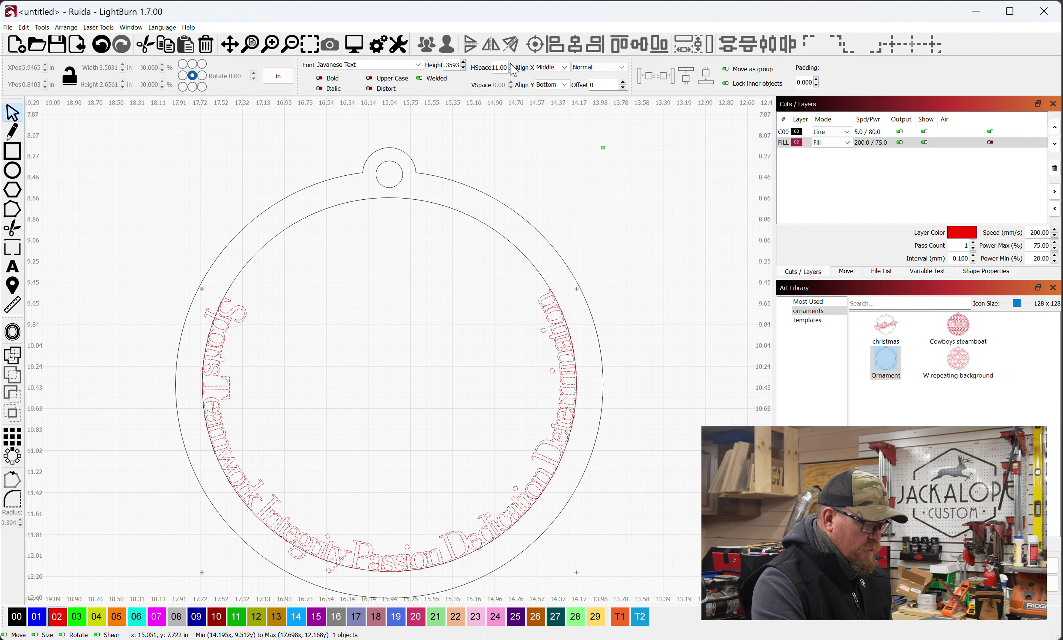
{"action": "left_click", "coordinate": [510, 64]}
{"action": "left_click", "coordinate": [510, 65]}
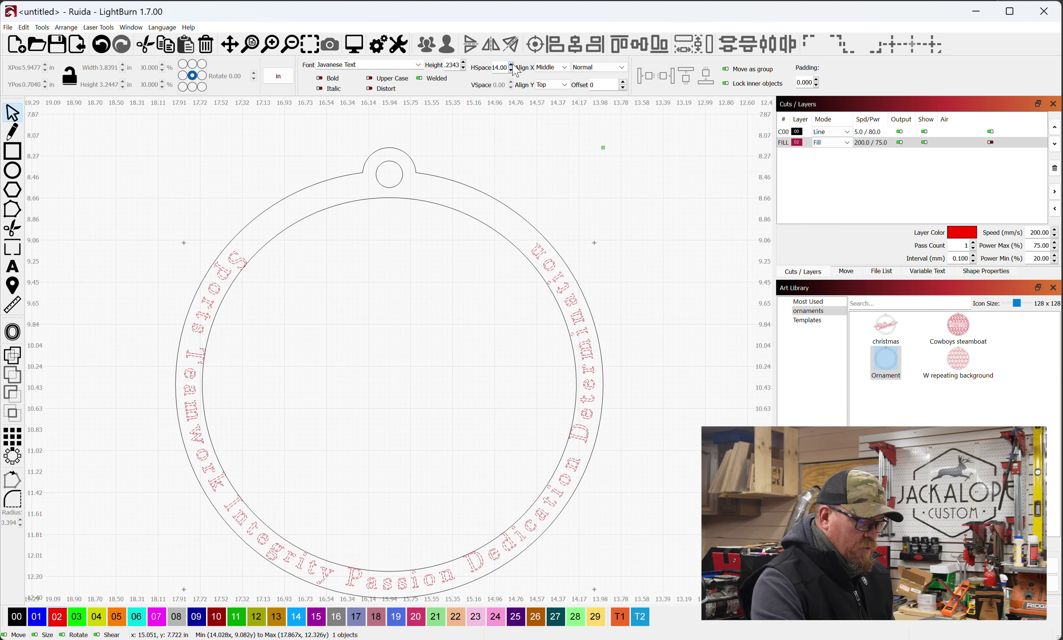
{"action": "scroll", "coordinate": [516, 72], "scroll_direction": "up", "scroll_amount": 13}
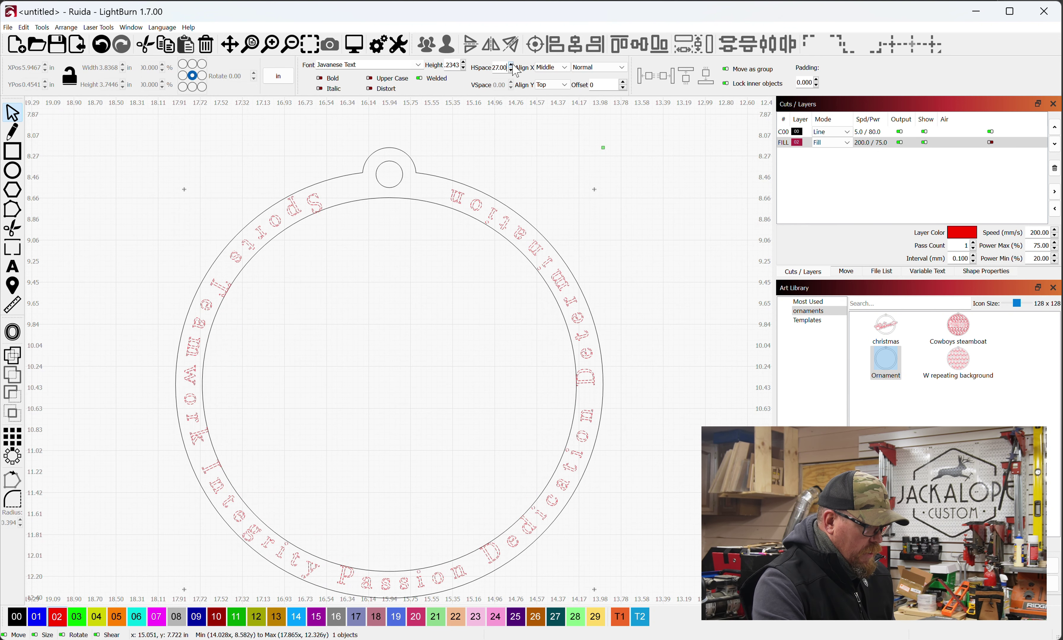
{"action": "scroll", "coordinate": [516, 71], "scroll_direction": "up", "scroll_amount": 3}
Widen the gaps between the words of the curved text, with horizontal spacing at 24.00 and height at .2343 in.
{"action": "key", "text": "ctrl+t"}
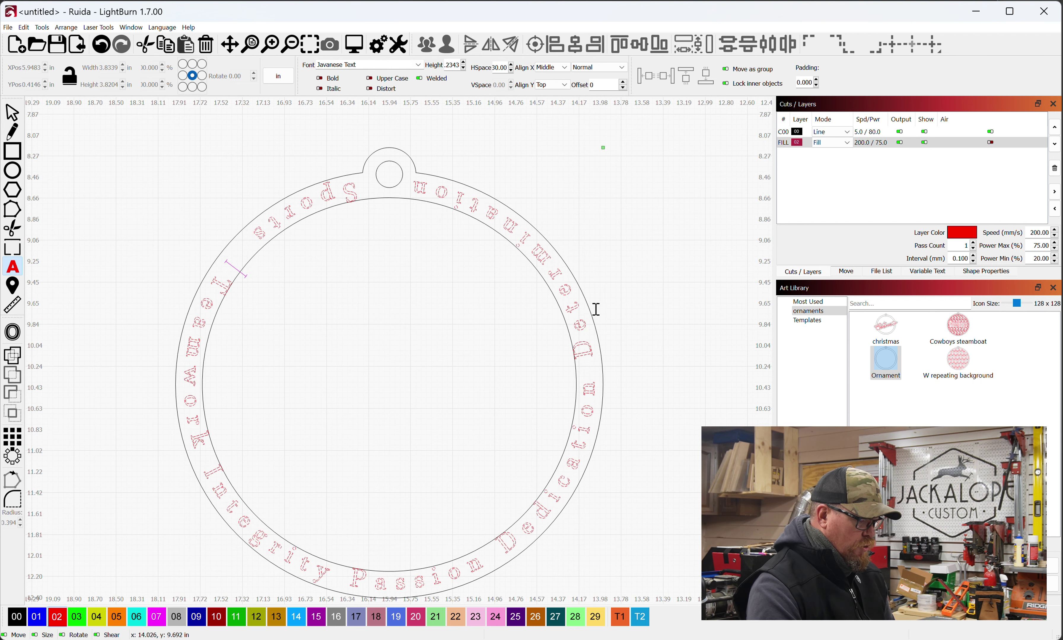
{"action": "left_click", "coordinate": [203, 464]}
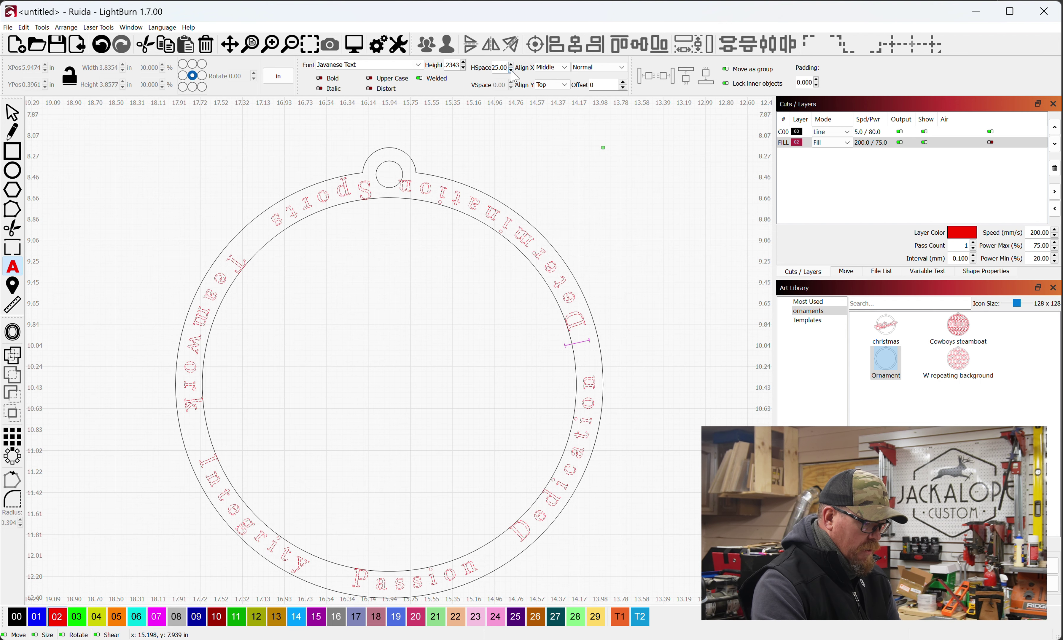
{"action": "left_click", "coordinate": [511, 71]}
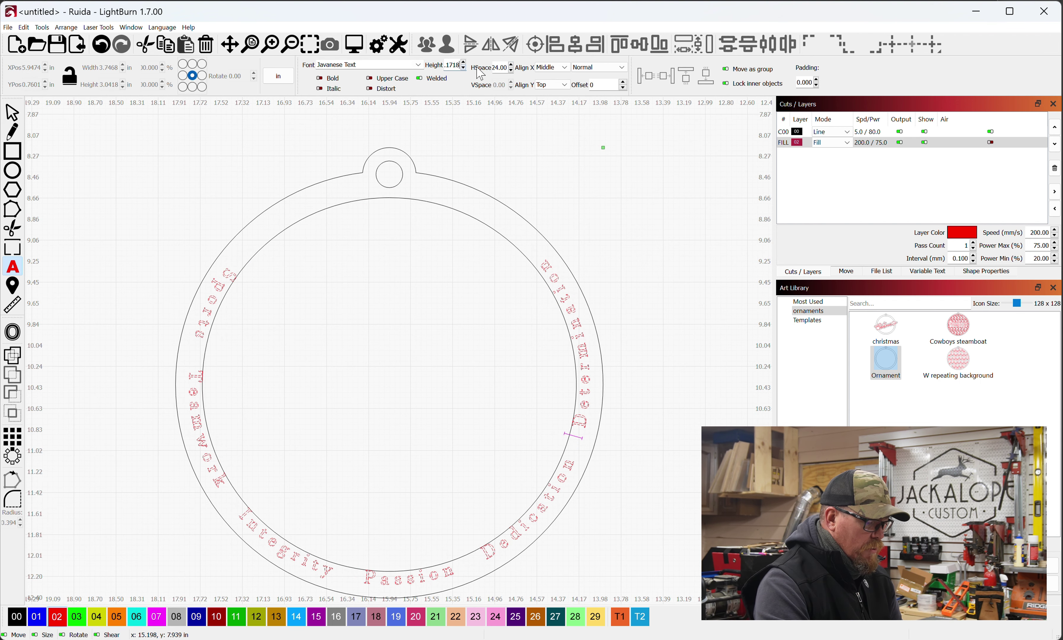
{"action": "left_click", "coordinate": [464, 62]}
{"action": "left_click", "coordinate": [464, 61]}
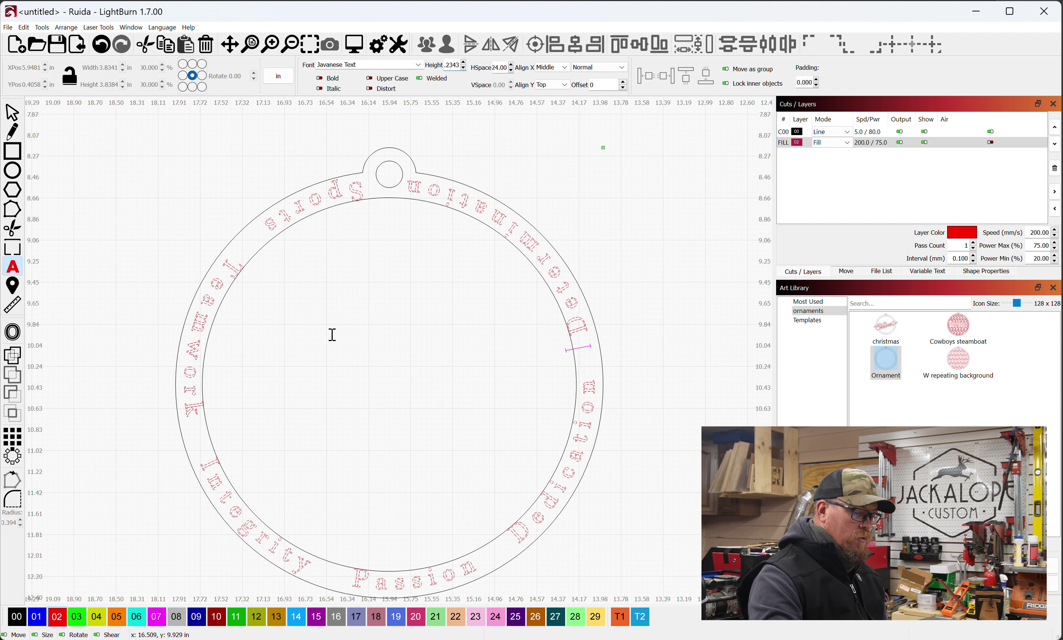
{"action": "key", "text": "Escape"}
Make a smaller concentric copy of the 3.5 in inner circle, scaled to about 3.35 in across.
{"action": "left_click", "coordinate": [378, 200]}
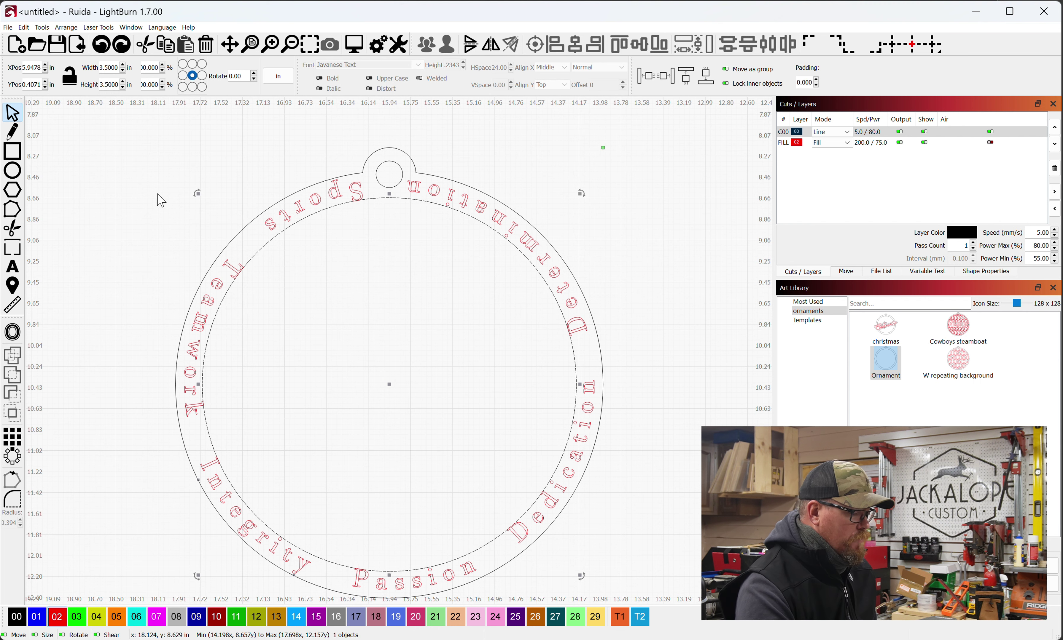
{"action": "left_click_drag", "start_coordinate": [580, 193], "coordinate": [572, 208]}
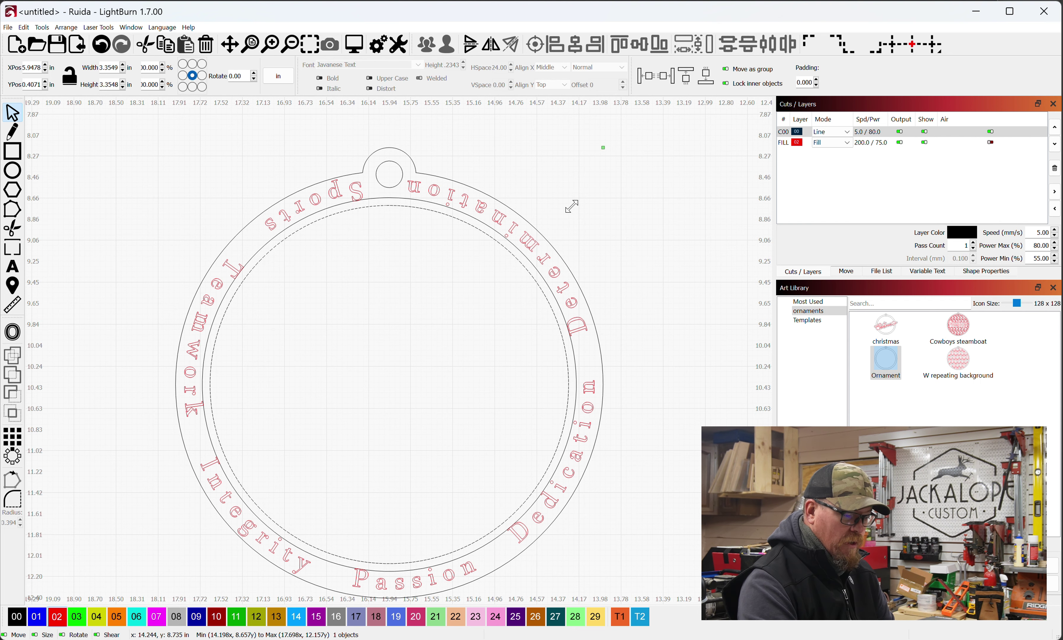
{"action": "left_click_drag", "start_coordinate": [572, 206], "coordinate": [571, 206]}
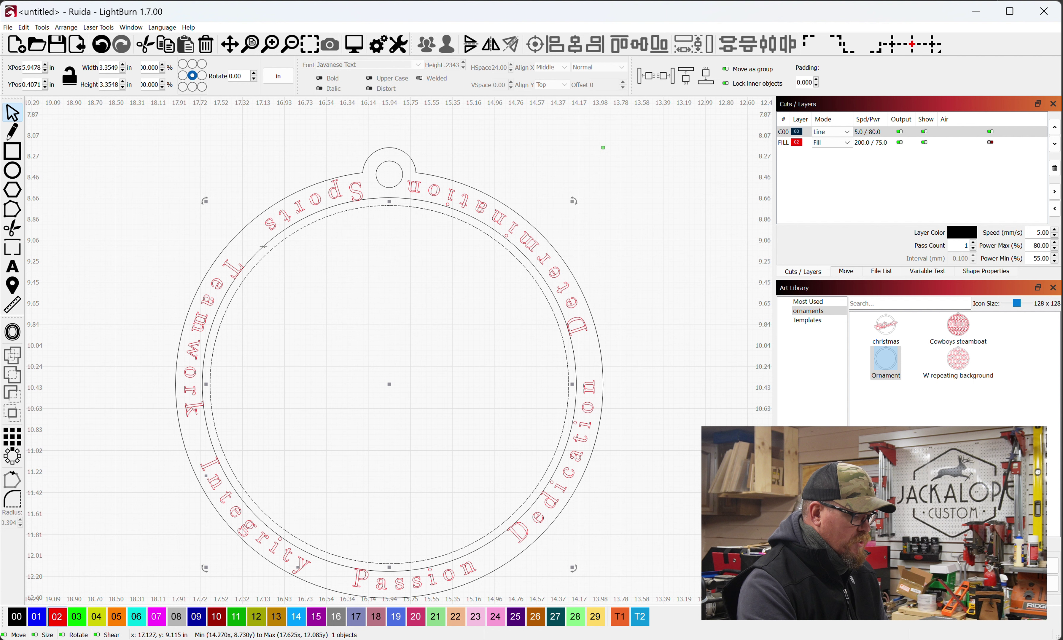
Assign the circle that guides the curved text to the blue 01 layer with output off.
{"action": "left_click", "coordinate": [523, 254]}
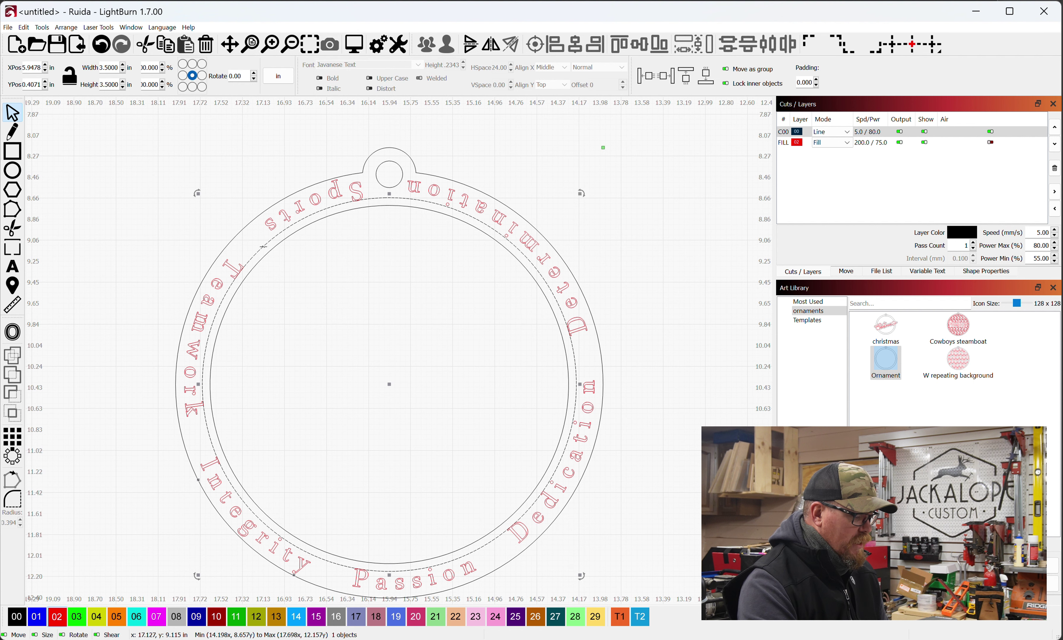
{"action": "left_click", "coordinate": [37, 617]}
{"action": "left_click", "coordinate": [340, 344]}
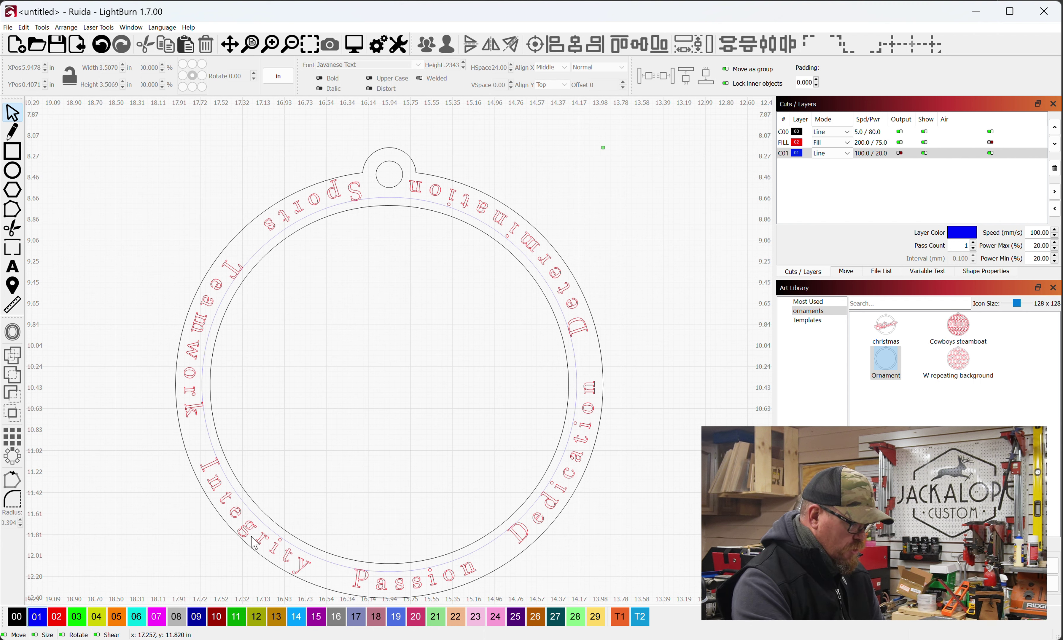
Shrink the blue guide circle to about 3.44 in across so the curved text moves inward.
{"action": "left_click", "coordinate": [512, 246]}
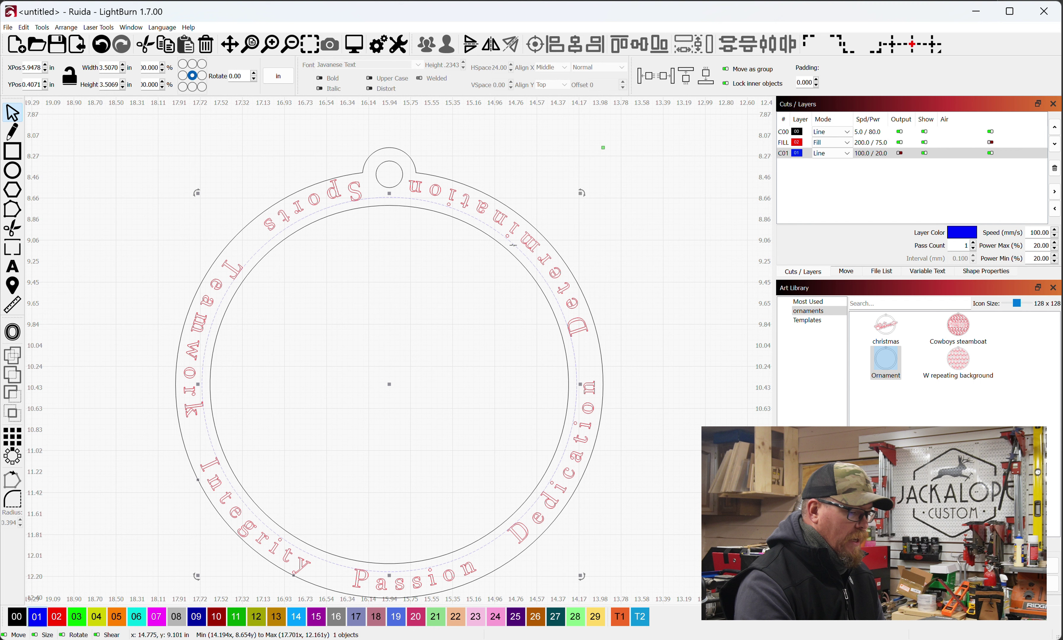
{"action": "left_click_drag", "start_coordinate": [581, 196], "coordinate": [573, 200]}
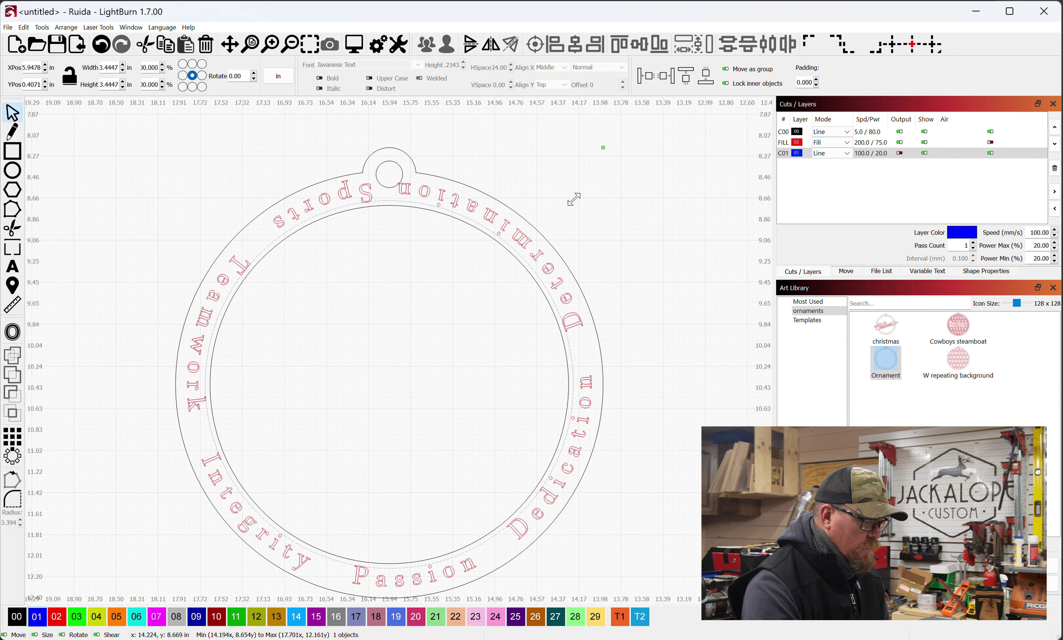
{"action": "left_click_drag", "start_coordinate": [574, 199], "coordinate": [574, 200]}
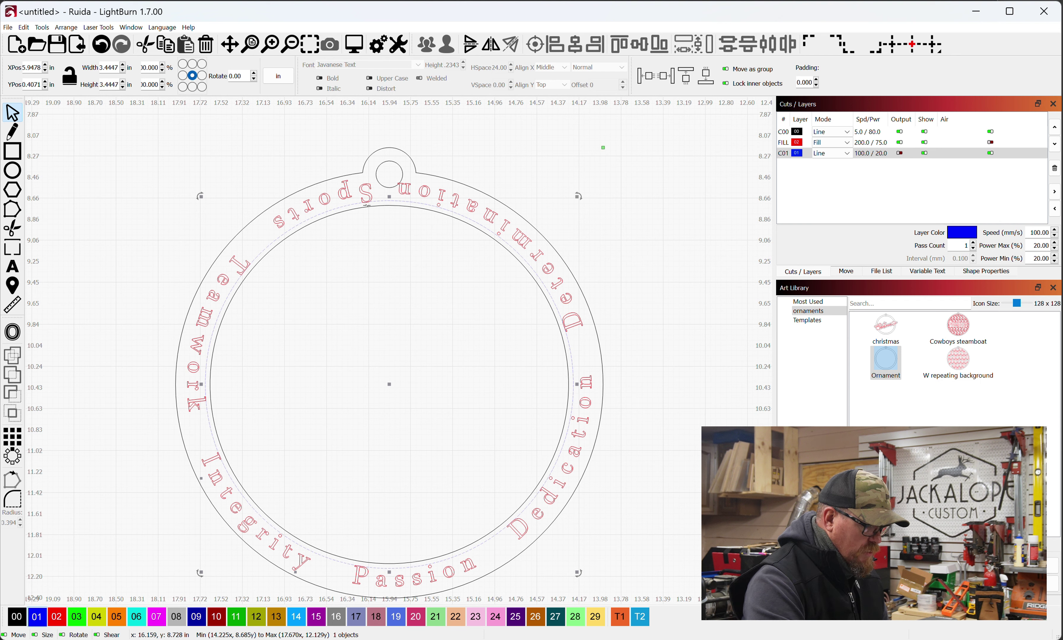
Set the curved text's horizontal spacing to 23.00 and preview the design.
{"action": "left_click", "coordinate": [485, 214]}
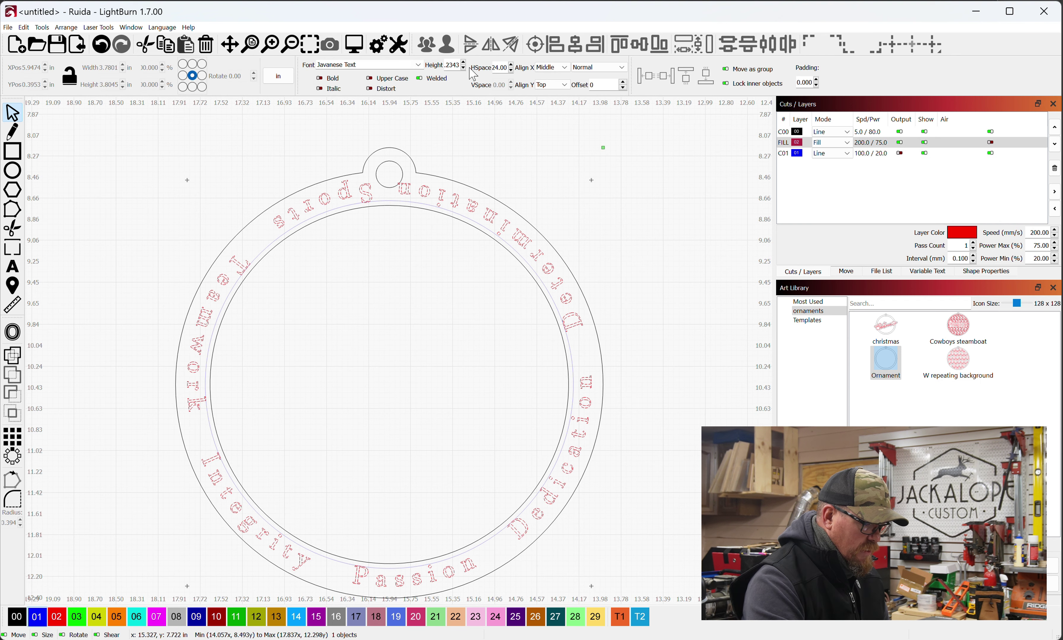
{"action": "left_click", "coordinate": [511, 64]}
{"action": "left_click", "coordinate": [510, 71]}
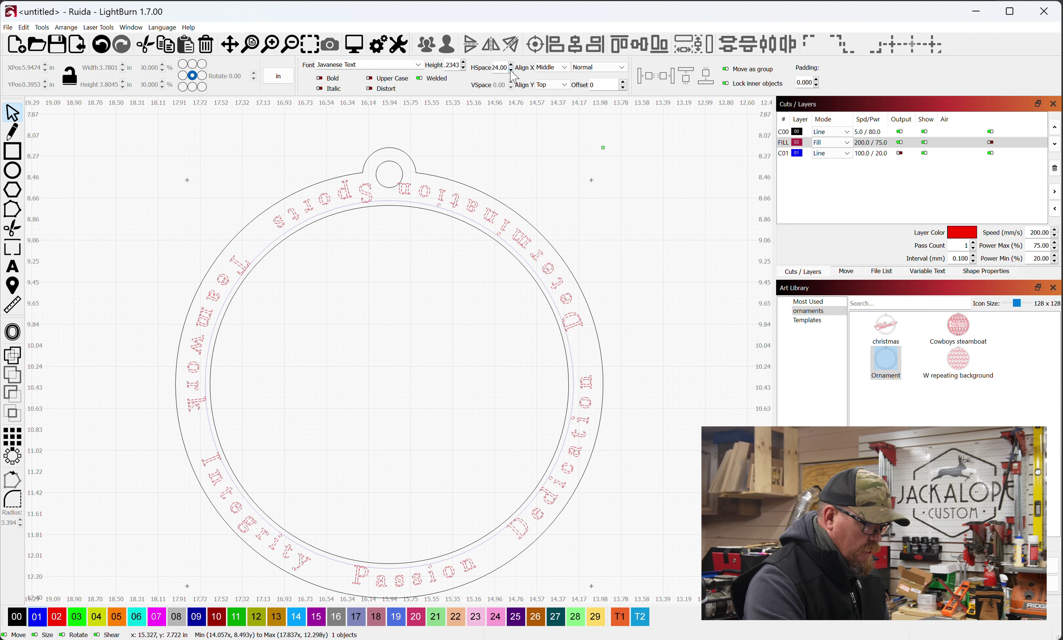
{"action": "left_click", "coordinate": [511, 71]}
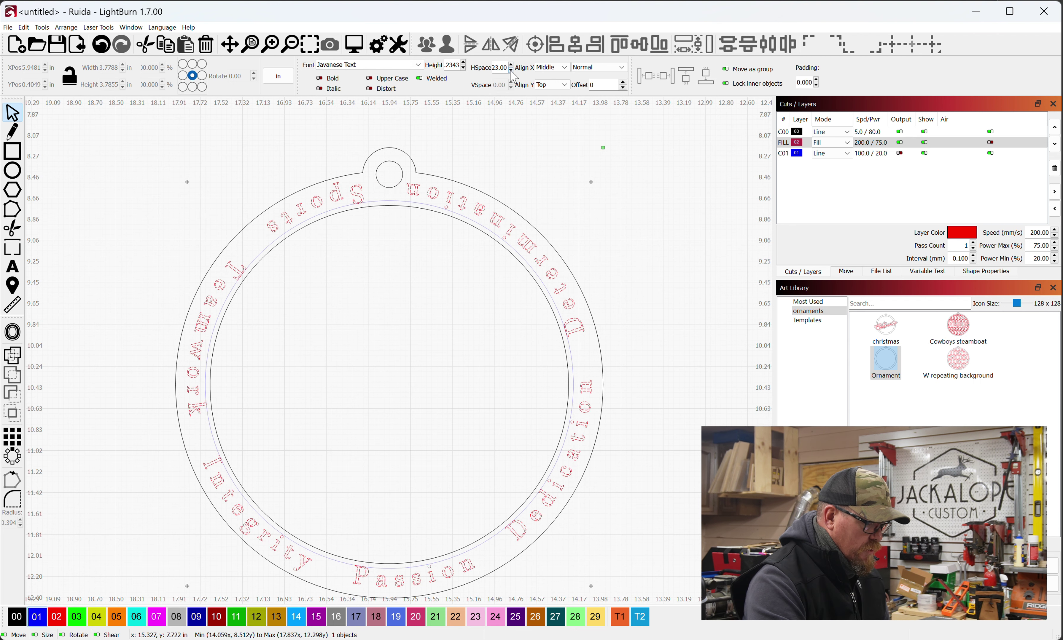
{"action": "left_click", "coordinate": [709, 145]}
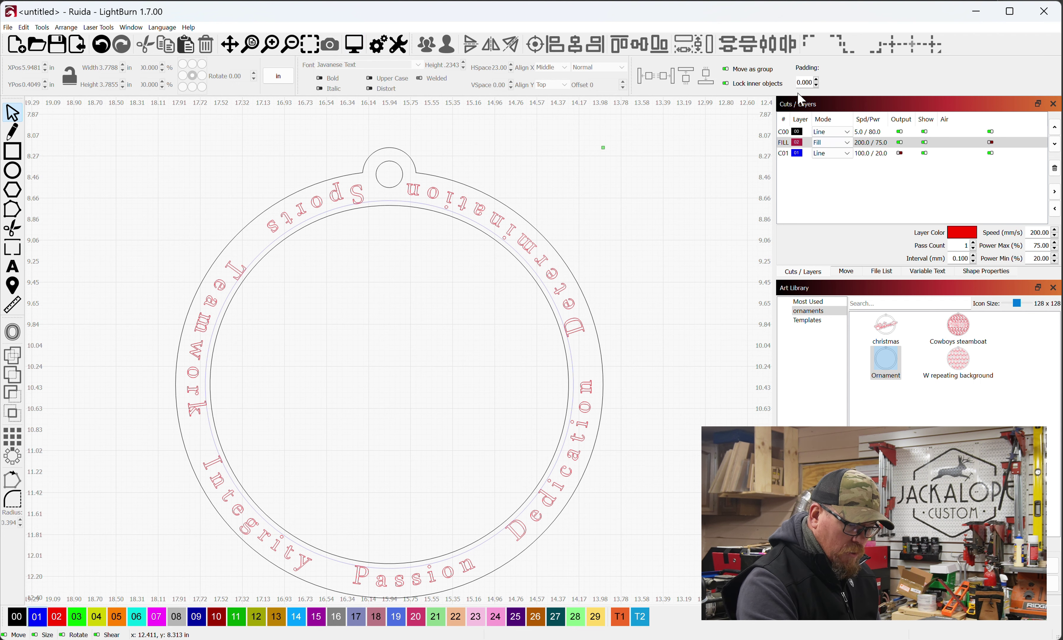
{"action": "left_click", "coordinate": [353, 41]}
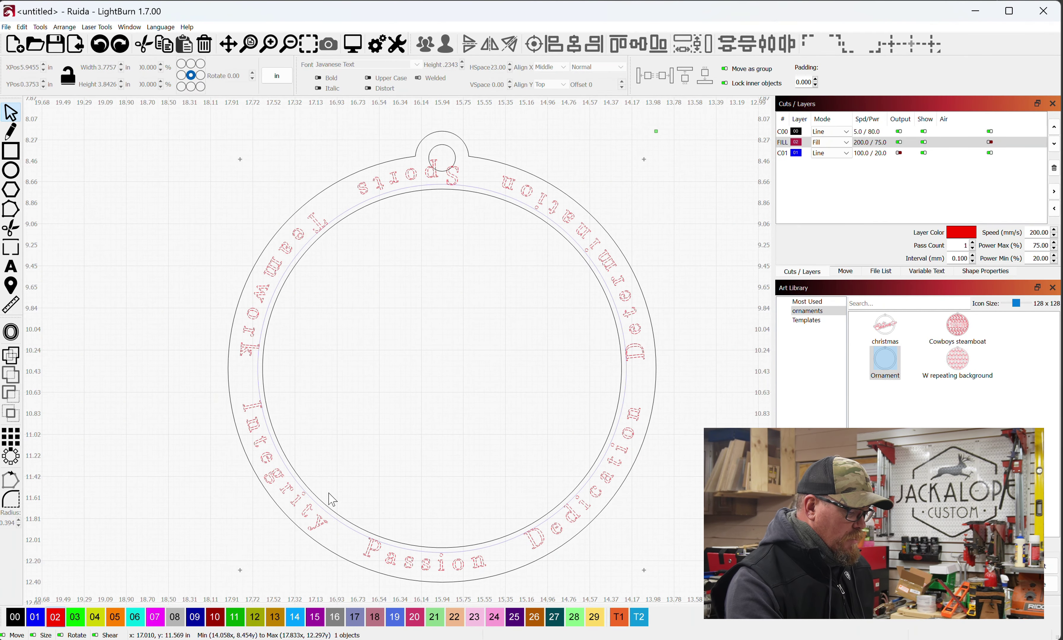
Replace a space with a hyphen in each gap between Sports, Teamwork, Integrity and Passion in the curved text.
{"action": "left_click", "coordinate": [509, 533]}
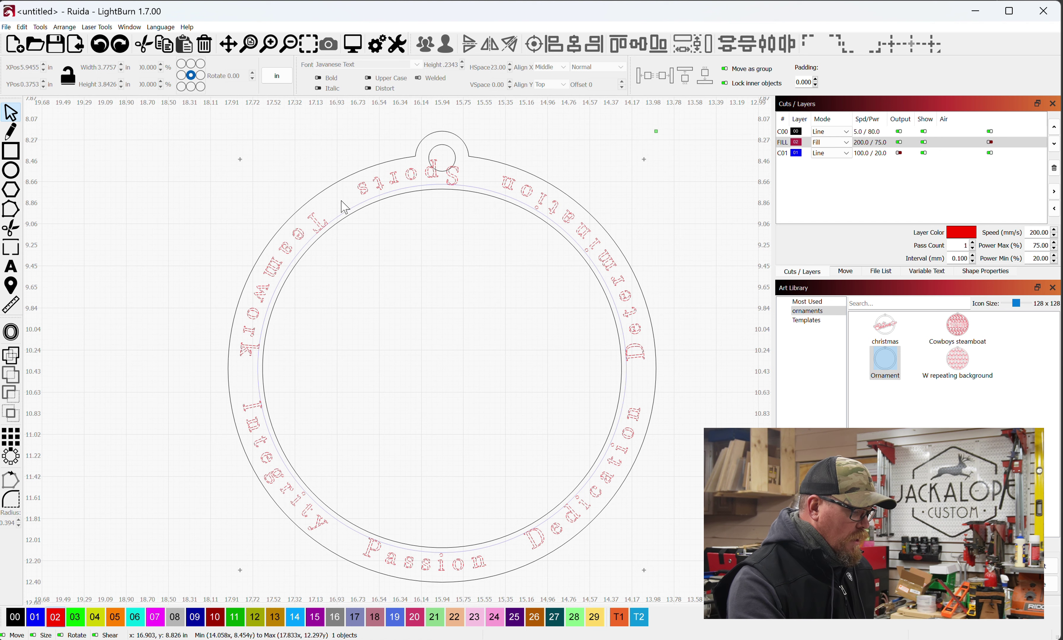
{"action": "double_click", "coordinate": [360, 191]}
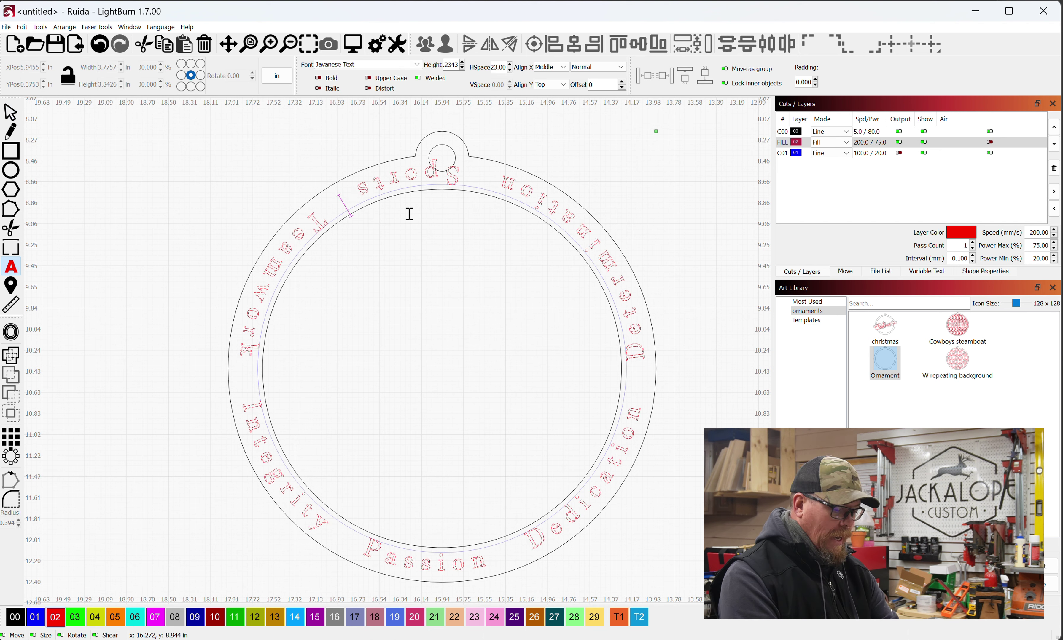
{"action": "key", "text": "Delete"}
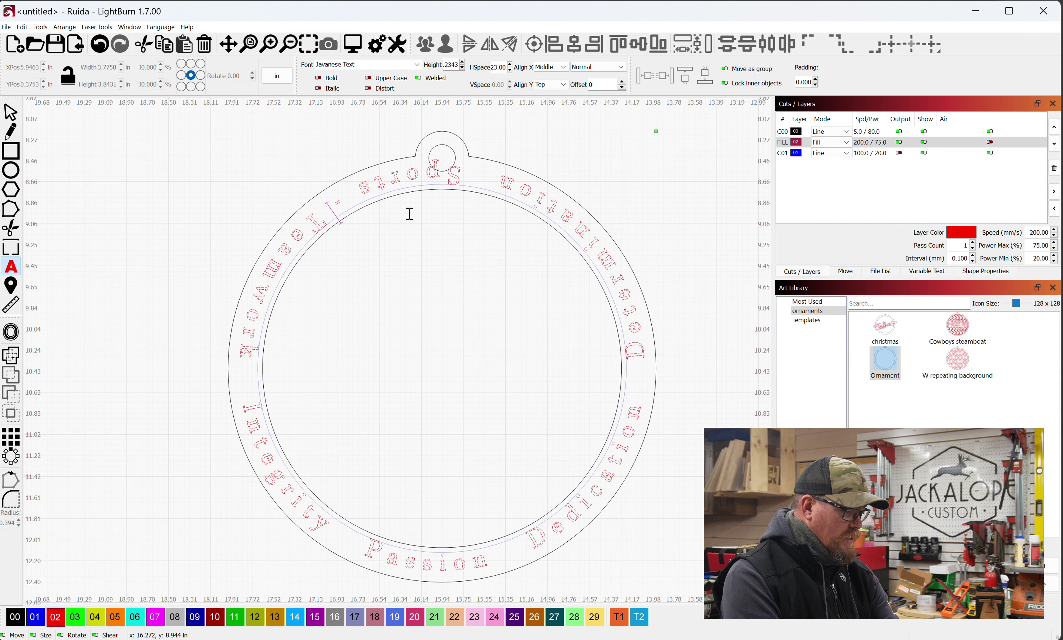
{"action": "left_click", "coordinate": [248, 373]}
{"action": "type", "text": "-"}
{"action": "key", "text": "Delete"}
{"action": "left_click", "coordinate": [346, 536]}
{"action": "type", "text": "-"}
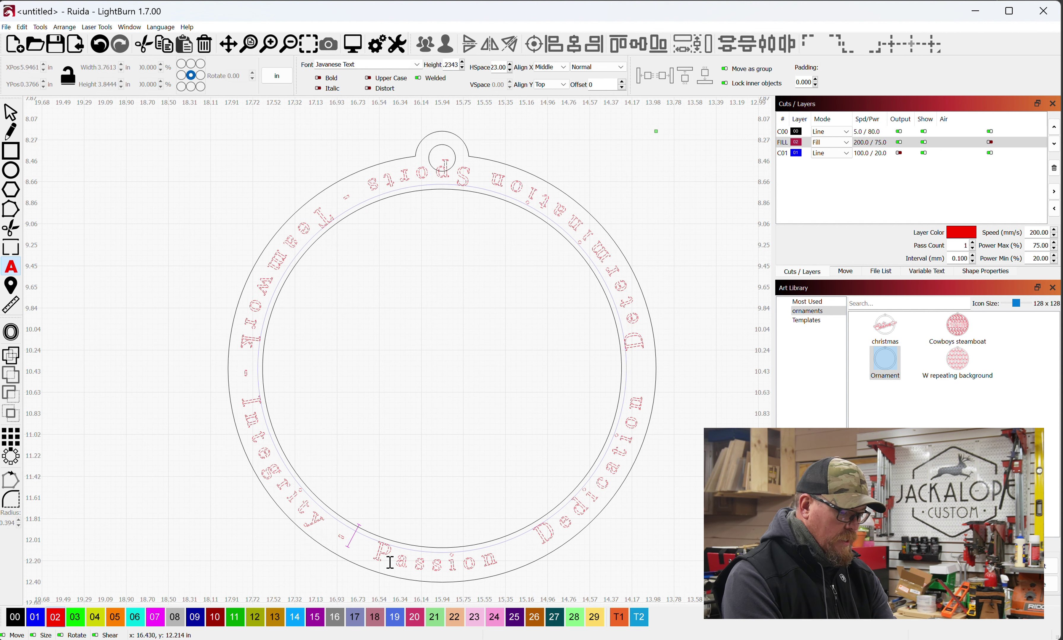
{"action": "key", "text": "Delete"}
Put hyphens in the remaining gaps between Passion, Dedication and Determination in the curved text.
{"action": "key", "text": "Right"}
{"action": "key", "text": "Right"}
{"action": "key", "text": "Right"}
{"action": "key", "text": "Right"}
{"action": "key", "text": "Right"}
{"action": "key", "text": "Right"}
{"action": "key", "text": "Right"}
{"action": "key", "text": "Right"}
{"action": "key", "text": "Right"}
{"action": "type", "text": "-"}
{"action": "key", "text": "Delete"}
{"action": "key", "text": "Right"}
{"action": "key", "text": "Right"}
{"action": "key", "text": "Right"}
{"action": "key", "text": "Right"}
{"action": "key", "text": "Right"}
{"action": "key", "text": "Right"}
{"action": "key", "text": "Right"}
{"action": "key", "text": "Right"}
{"action": "key", "text": "Right"}
{"action": "key", "text": "Right"}
{"action": "key", "text": "Right"}
{"action": "key", "text": "Right"}
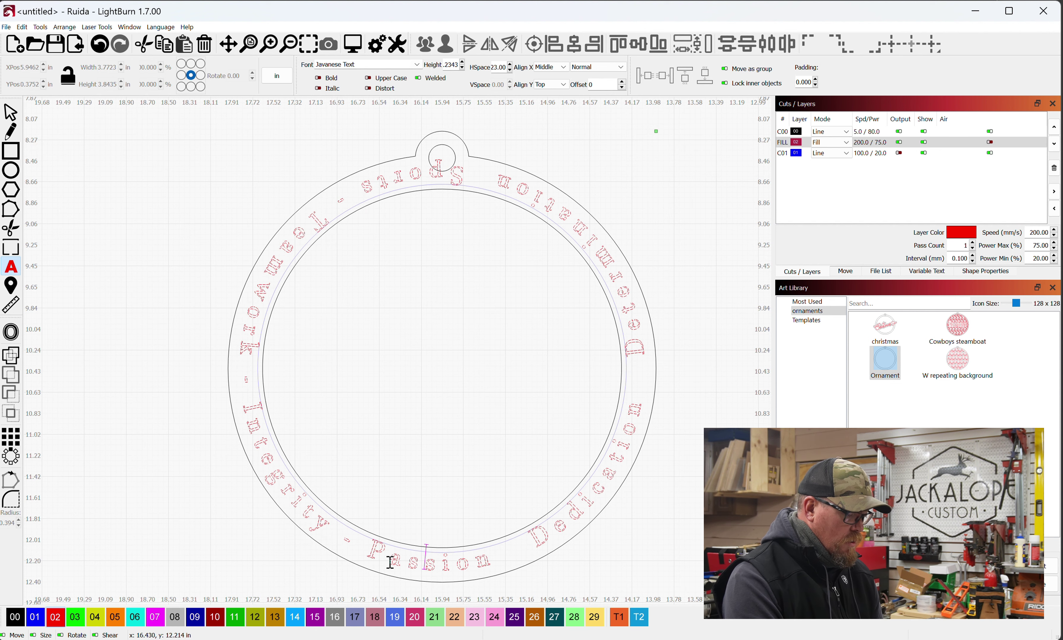
{"action": "type", "text": "-"}
{"action": "key", "text": "Delete"}
{"action": "key", "text": "Right"}
{"action": "key", "text": "Right"}
{"action": "key", "text": "Right"}
{"action": "key", "text": "Right"}
{"action": "key", "text": "Right"}
{"action": "key", "text": "Right"}
{"action": "key", "text": "Right"}
{"action": "key", "text": "Right"}
{"action": "key", "text": "Right"}
{"action": "key", "text": "Right"}
{"action": "key", "text": "Right"}
{"action": "key", "text": "Right"}
{"action": "key", "text": "Right"}
{"action": "key", "text": "Right"}
{"action": "key", "text": "Right"}
{"action": "type", "text": "-"}
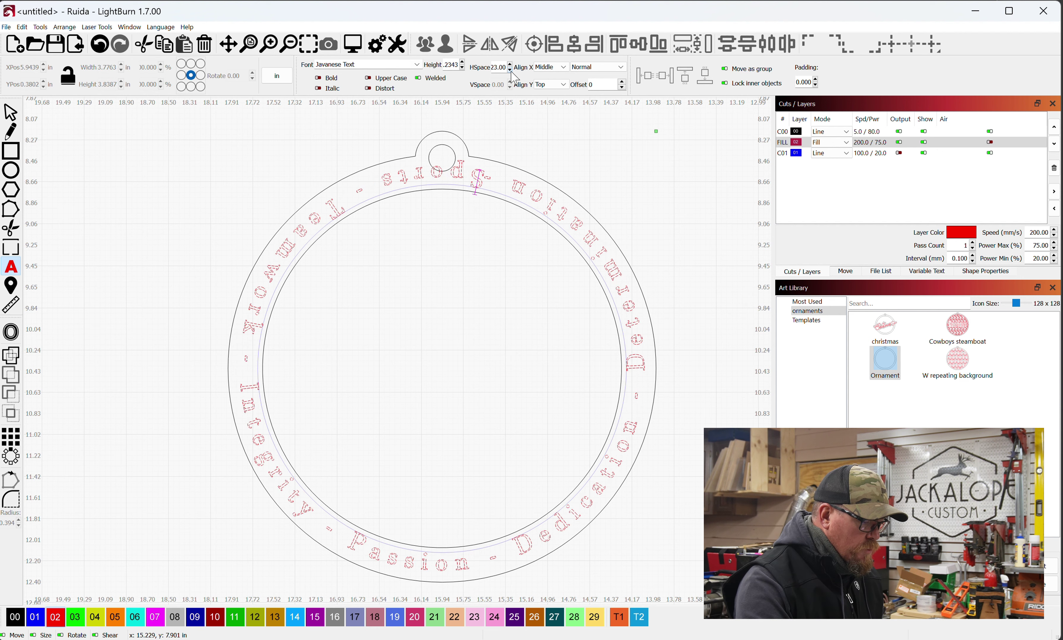
Set the hyphenated curved text's horizontal spacing to 20.00.
{"action": "left_click", "coordinate": [509, 65]}
{"action": "left_click", "coordinate": [441, 312]}
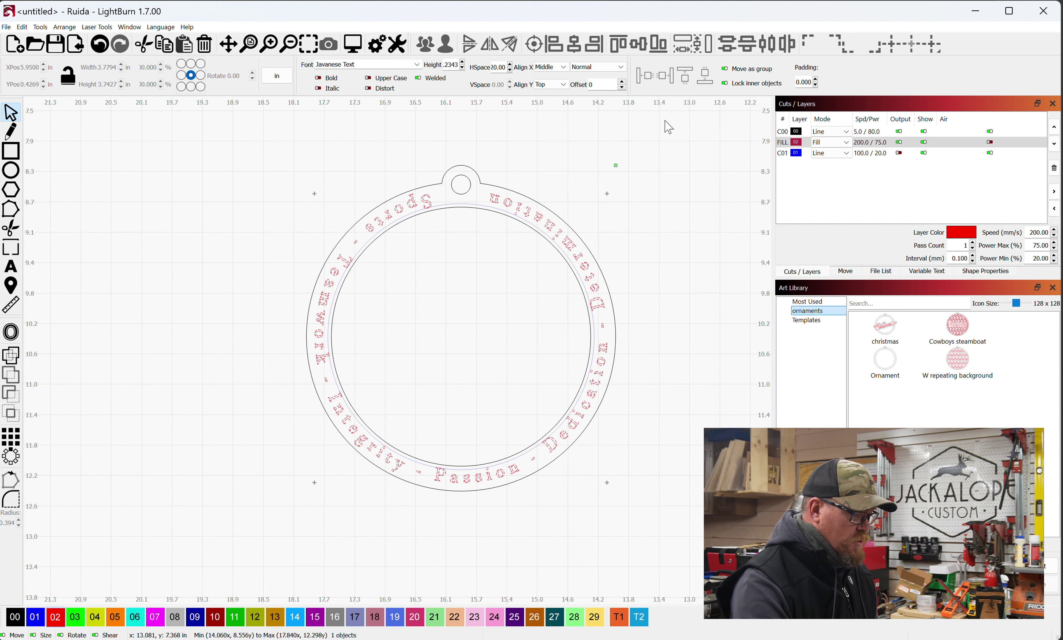
Save the entire ornament design to the ornaments art library as "Sports Base Ornament".
{"action": "key", "text": "ctrl+a"}
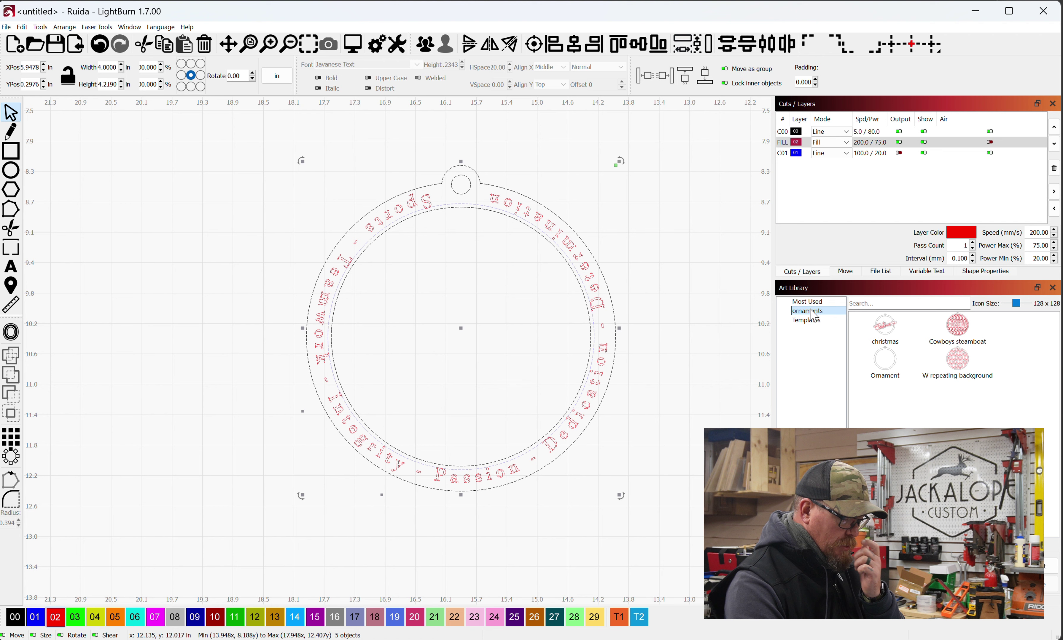
{"action": "left_click", "coordinate": [945, 566]}
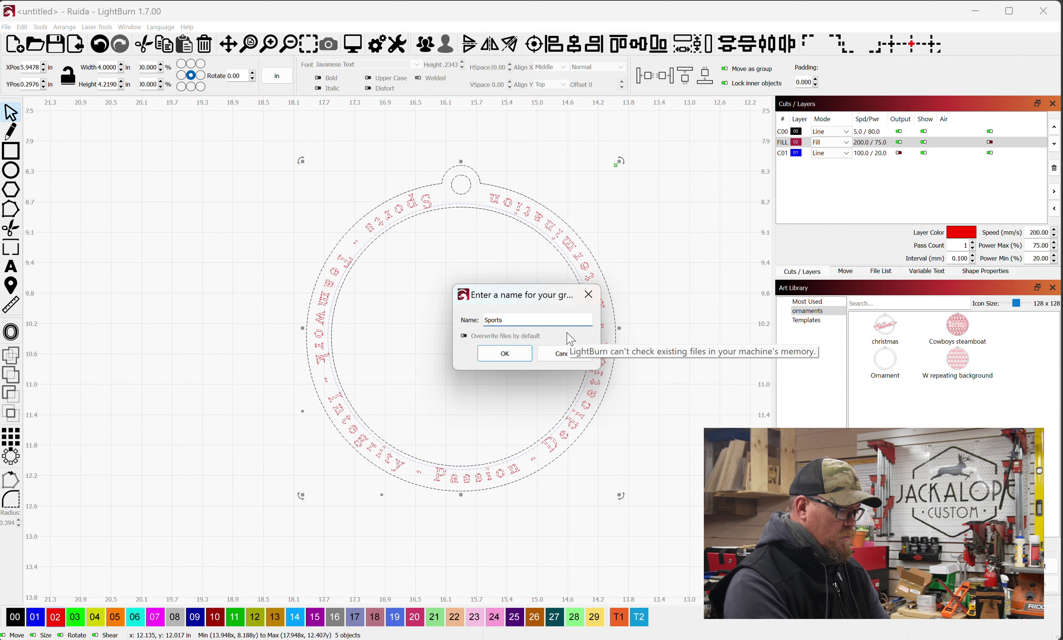
{"action": "type", "text": "Sports Base Ornament"}
{"action": "key", "text": "Return"}
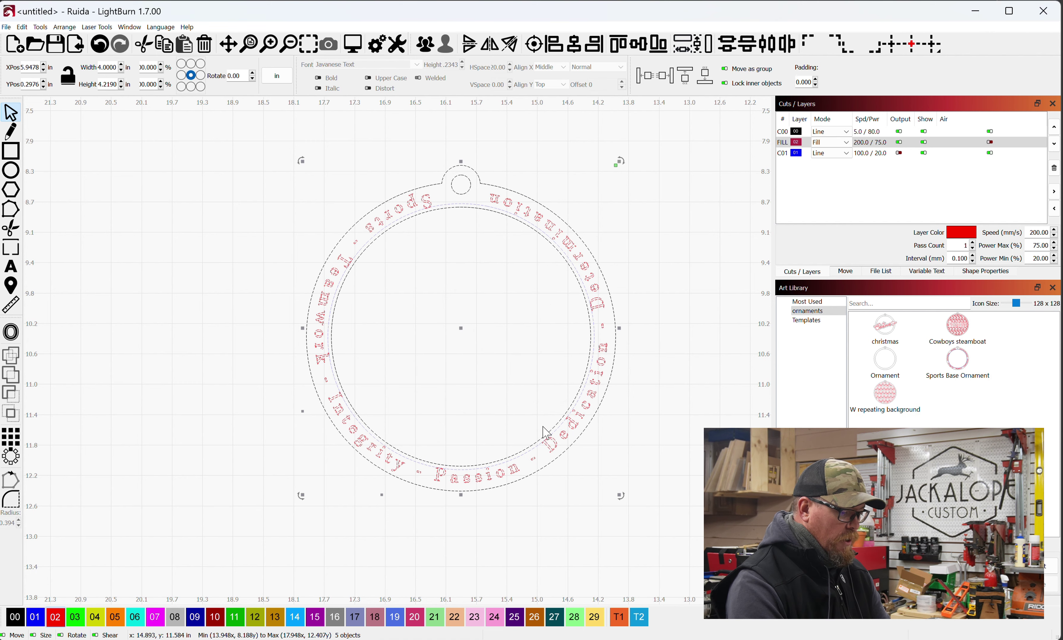
Delete the ornament from the workspace and insert Sports Base Ornament from the art library.
{"action": "scroll", "coordinate": [647, 458], "scroll_direction": "down", "scroll_amount": 3}
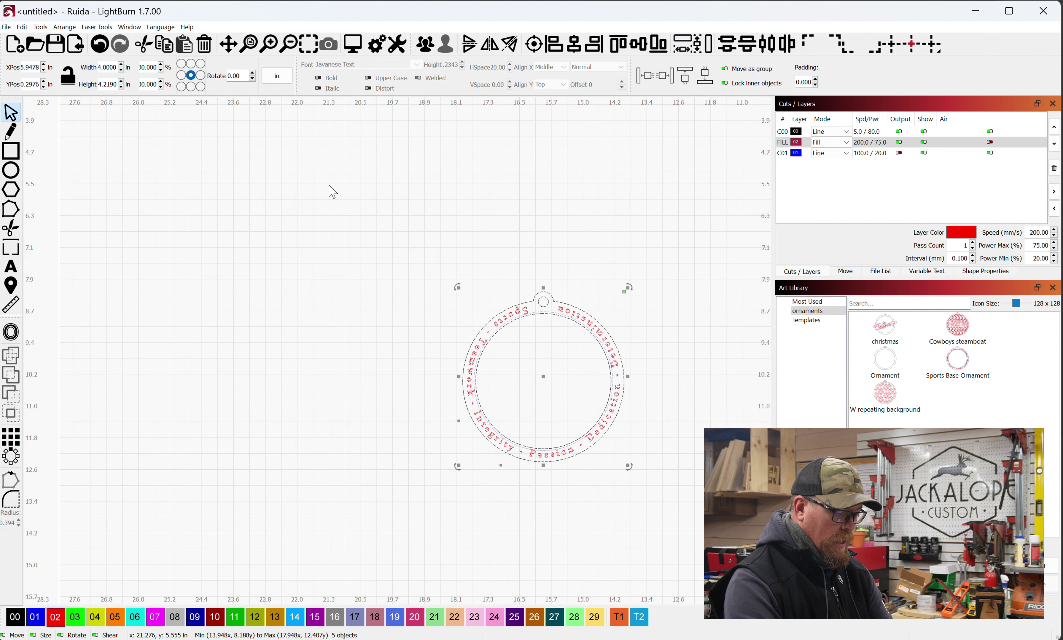
{"action": "key", "text": "Delete"}
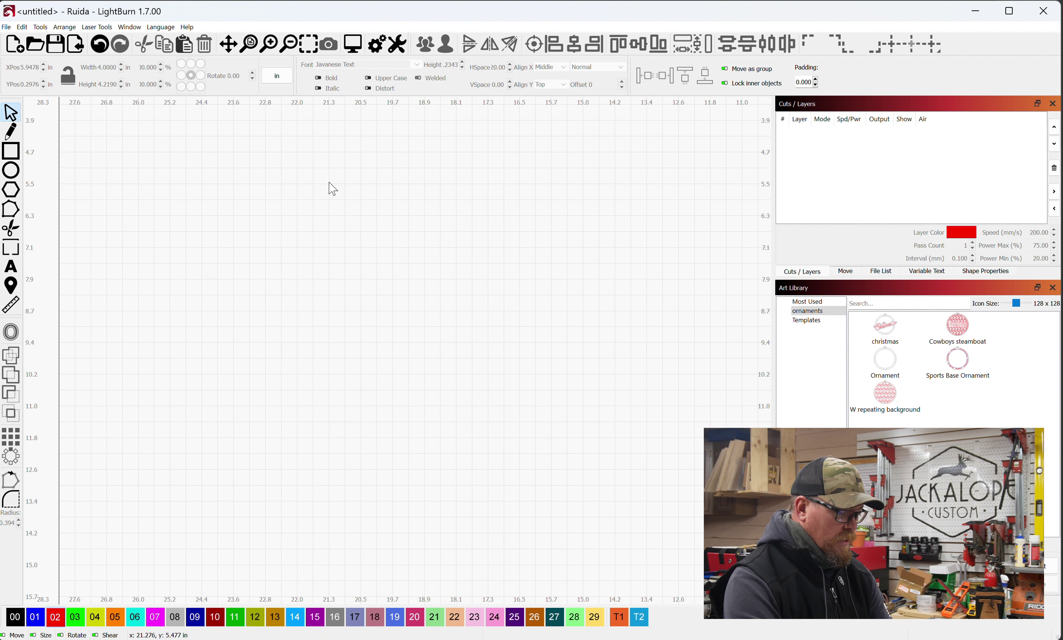
{"action": "double_click", "coordinate": [959, 364]}
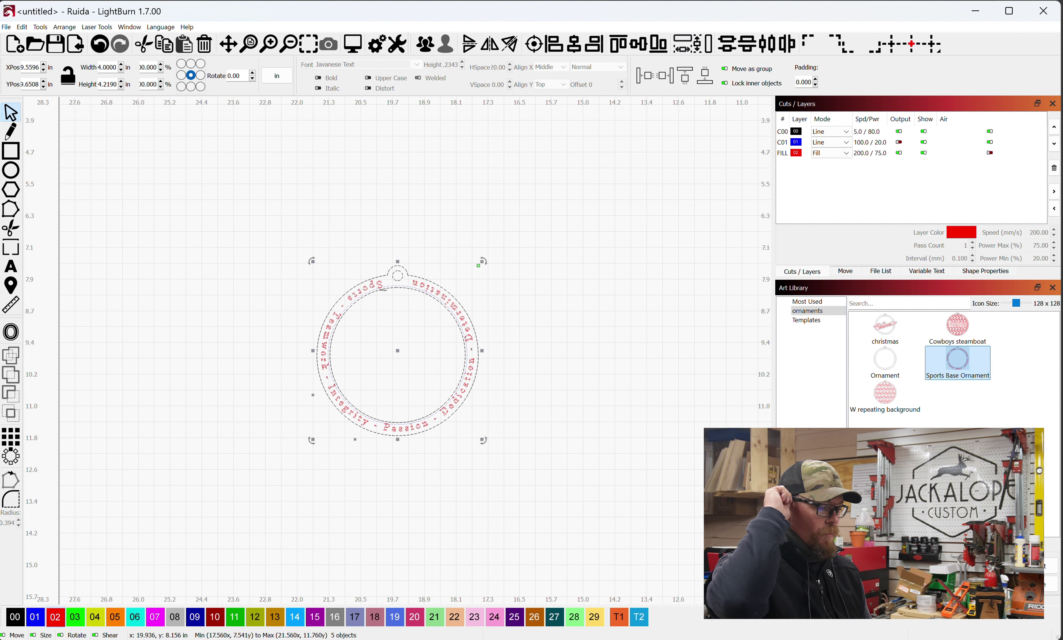